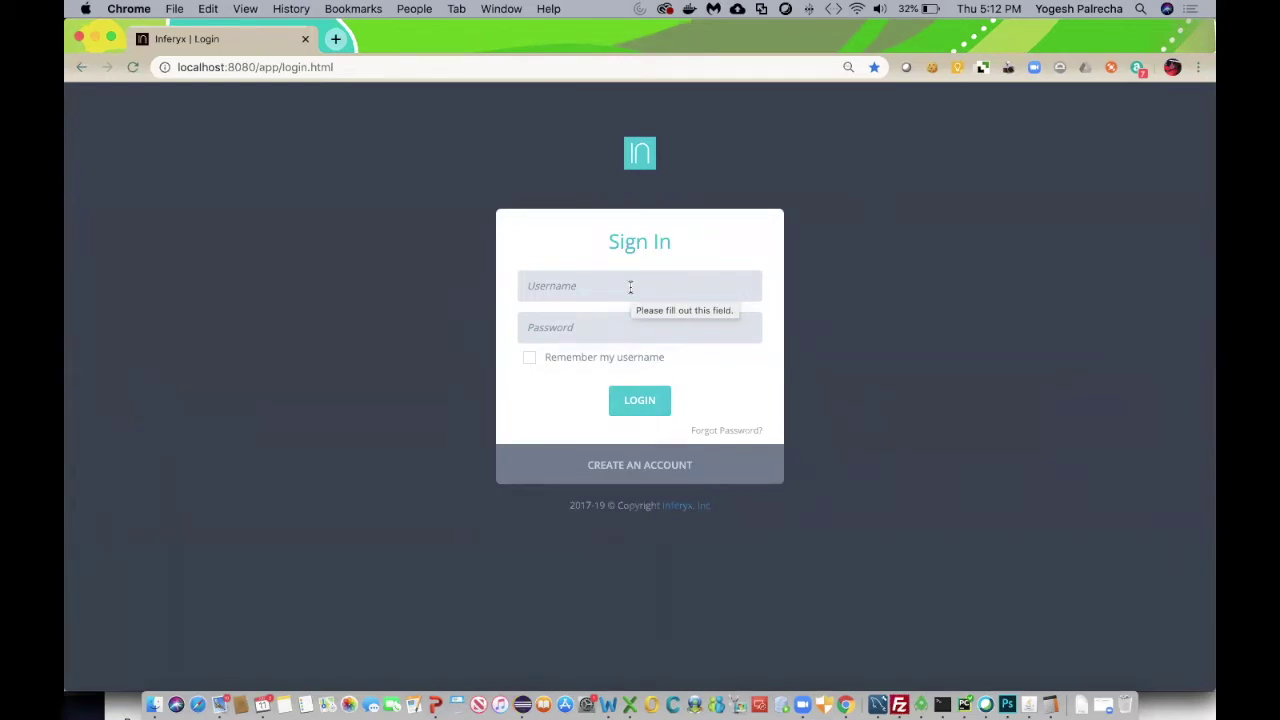
- Sign in to the application by entering the account username and password
left_click(558, 288)
left_click(560, 318)
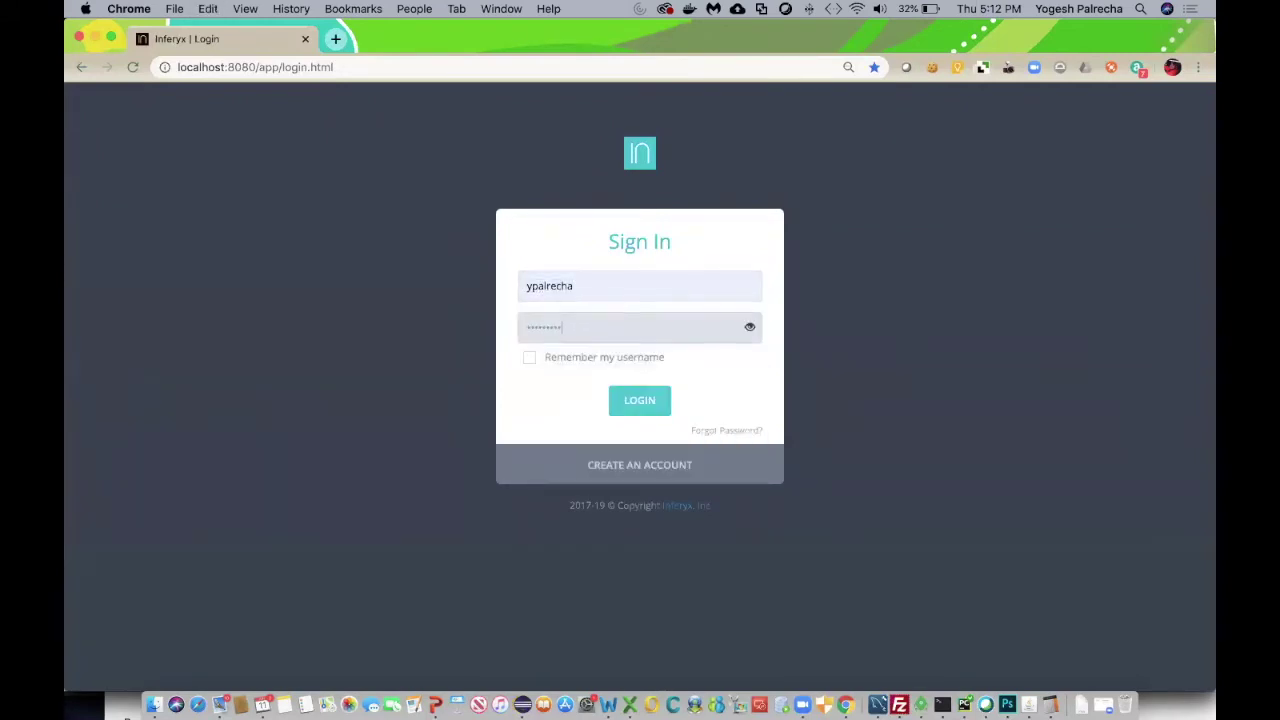
key("Return")
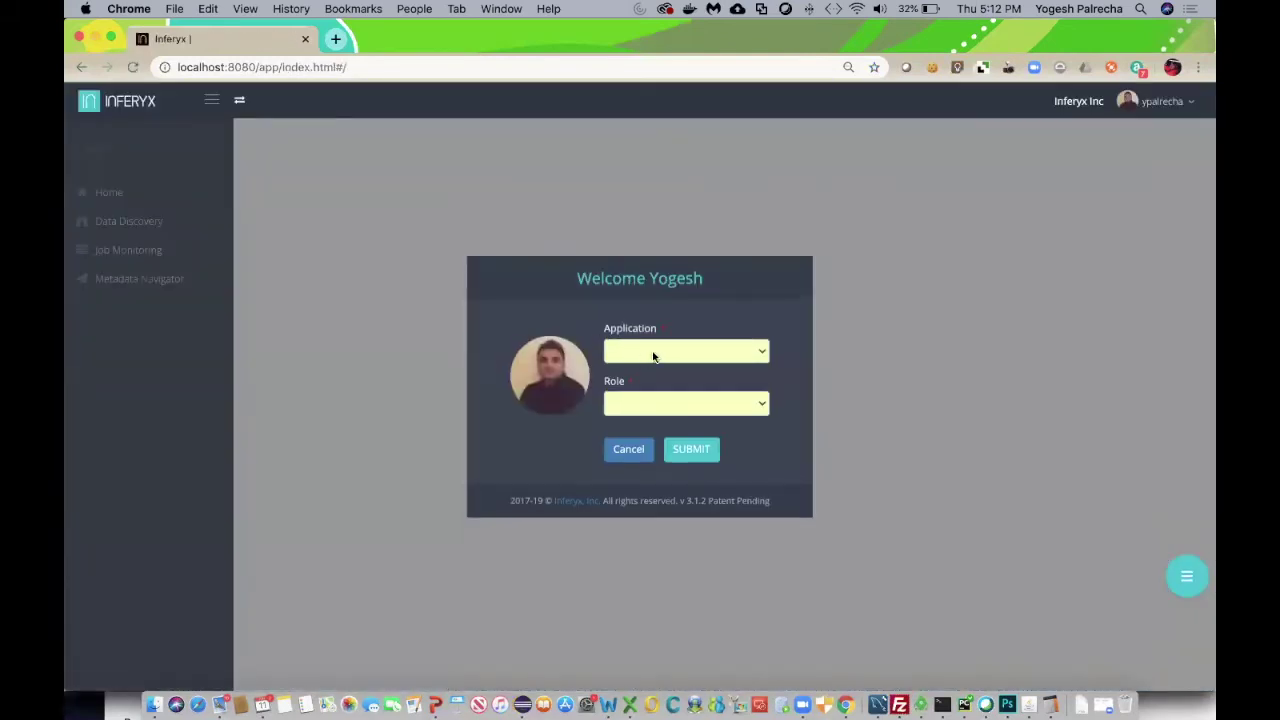
- Choose the HR Analytics application with the admin role and submit the selection
left_click(654, 351)
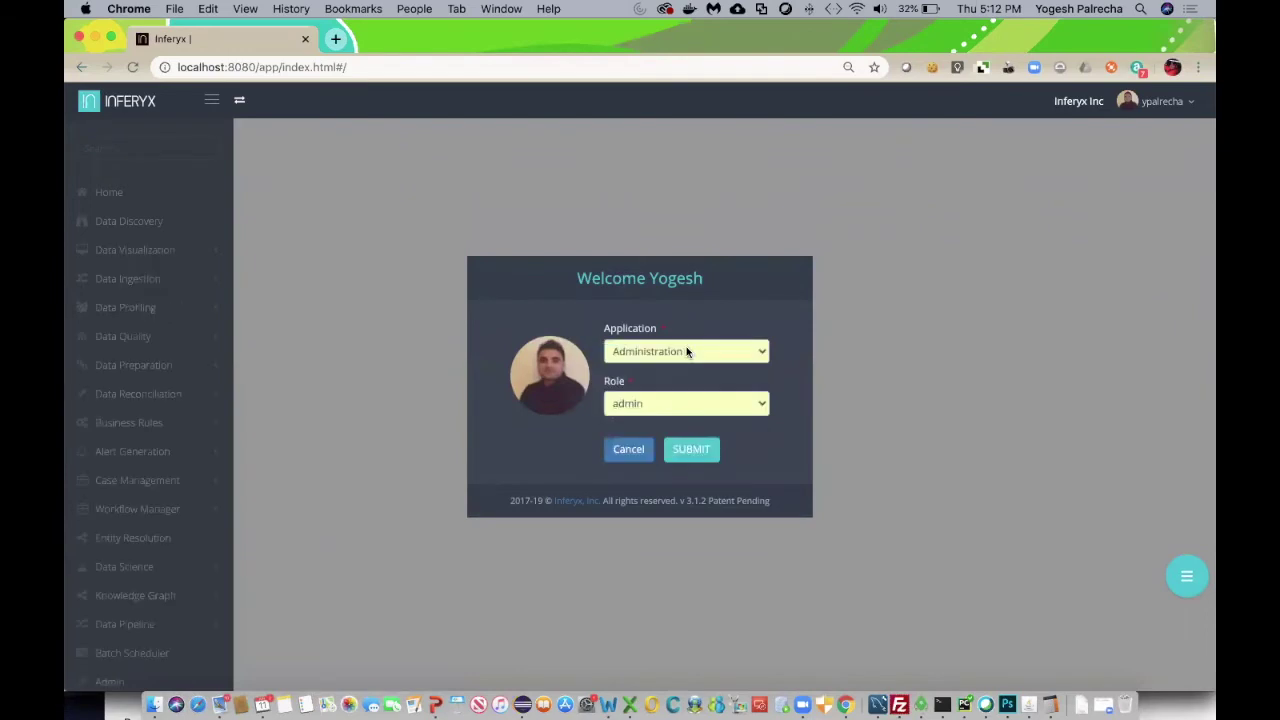
left_click(686, 351)
left_click(689, 413)
left_click(689, 453)
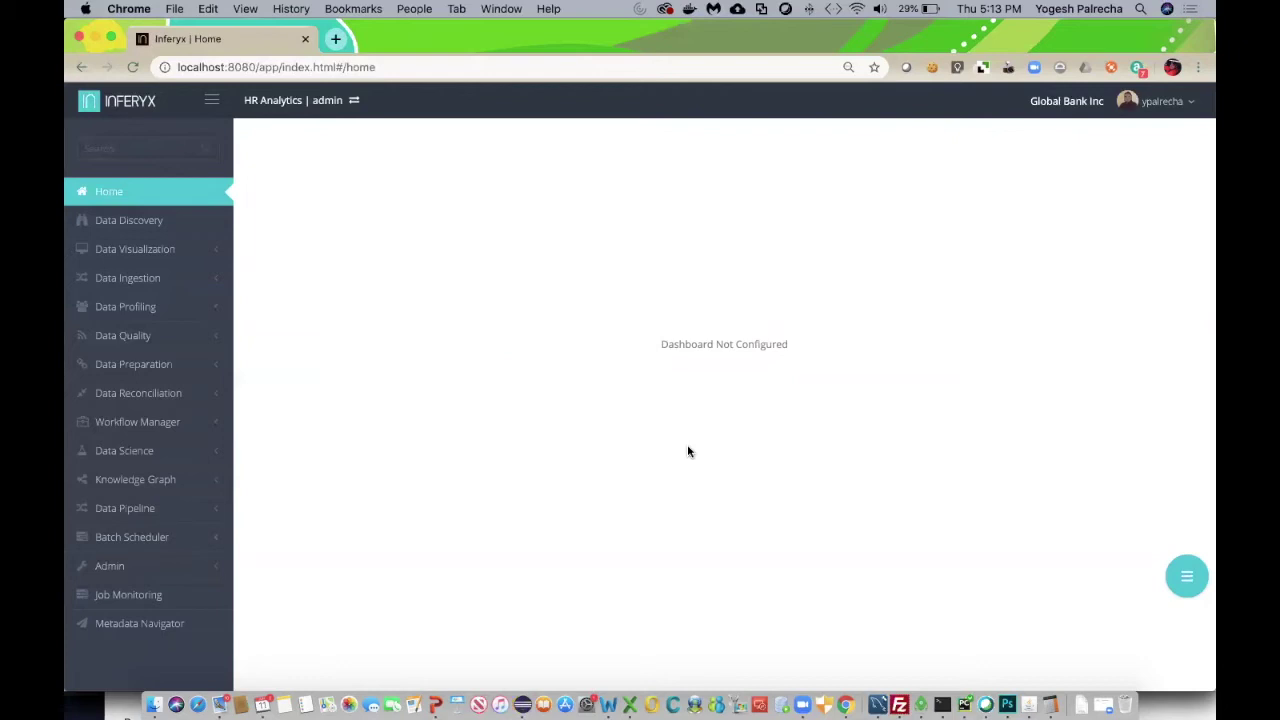
- View the result graph of the ppl_e2e_employee_attrition pipeline run through to its dashboard and report stages, with the navigation sidebar collapsed
left_click(195, 505)
scroll(196, 503, "down", 2)
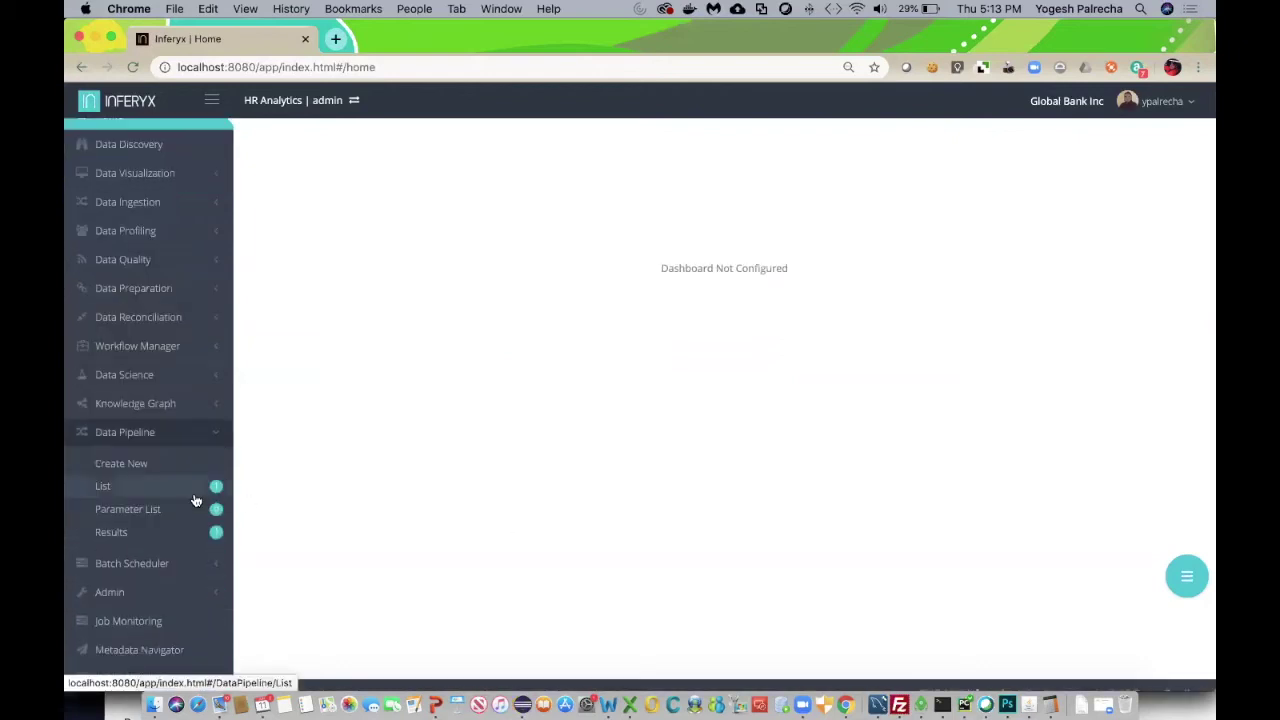
left_click(192, 510)
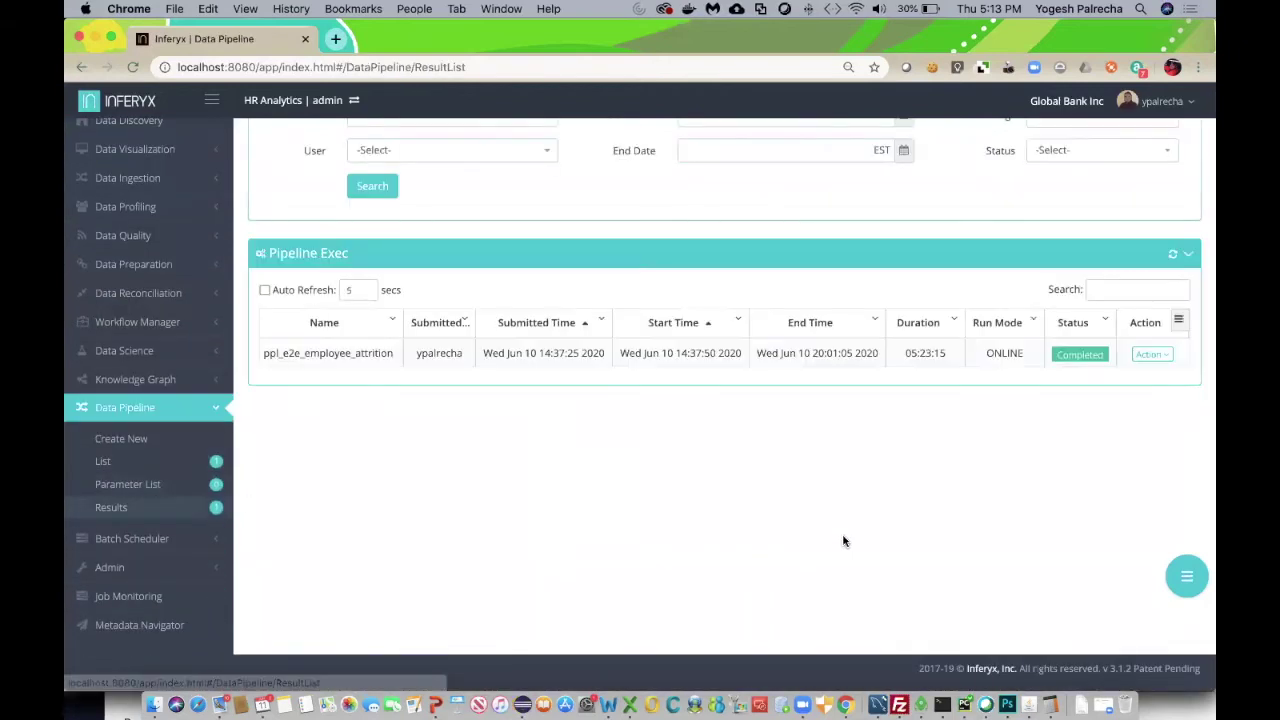
left_click(1152, 453)
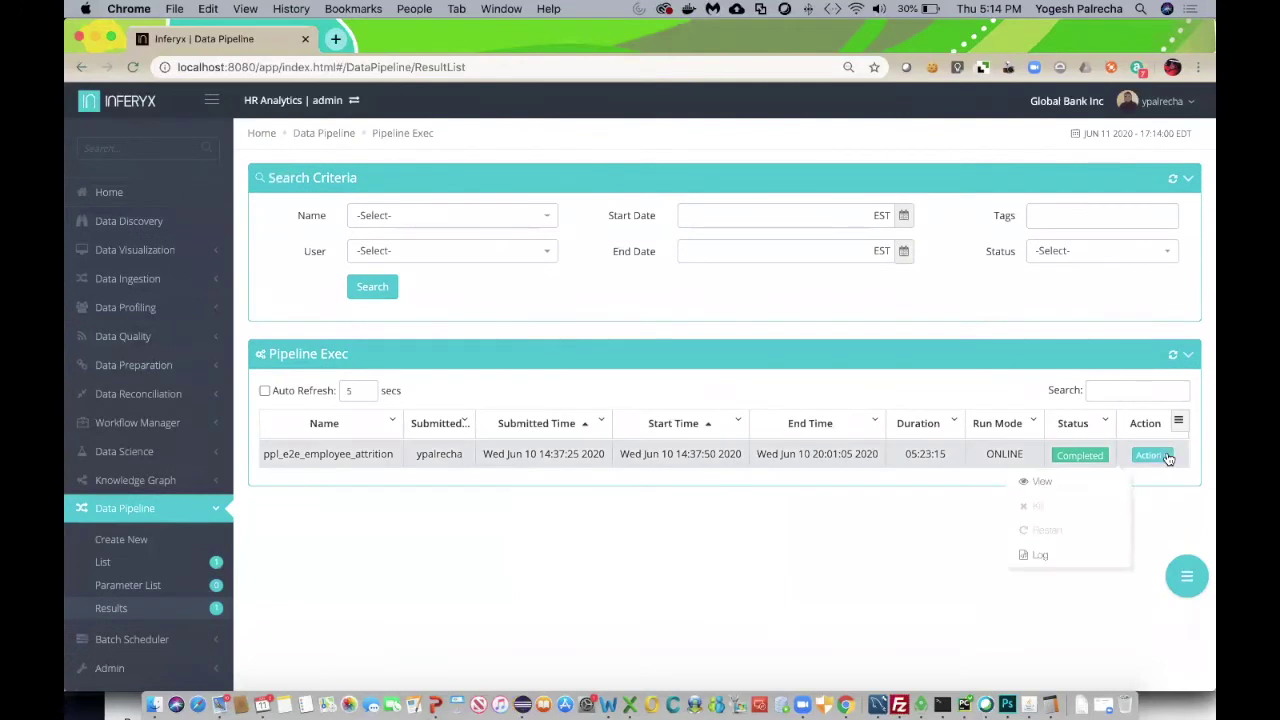
left_click(1085, 481)
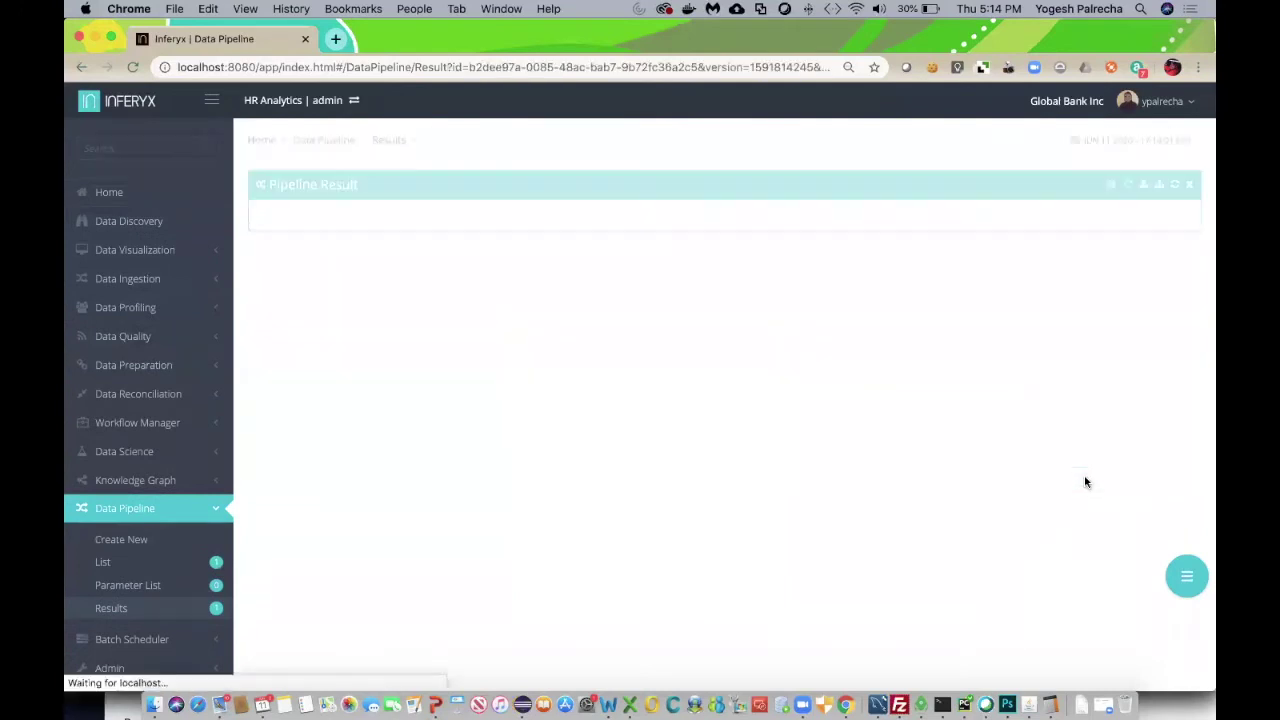
left_click(211, 101)
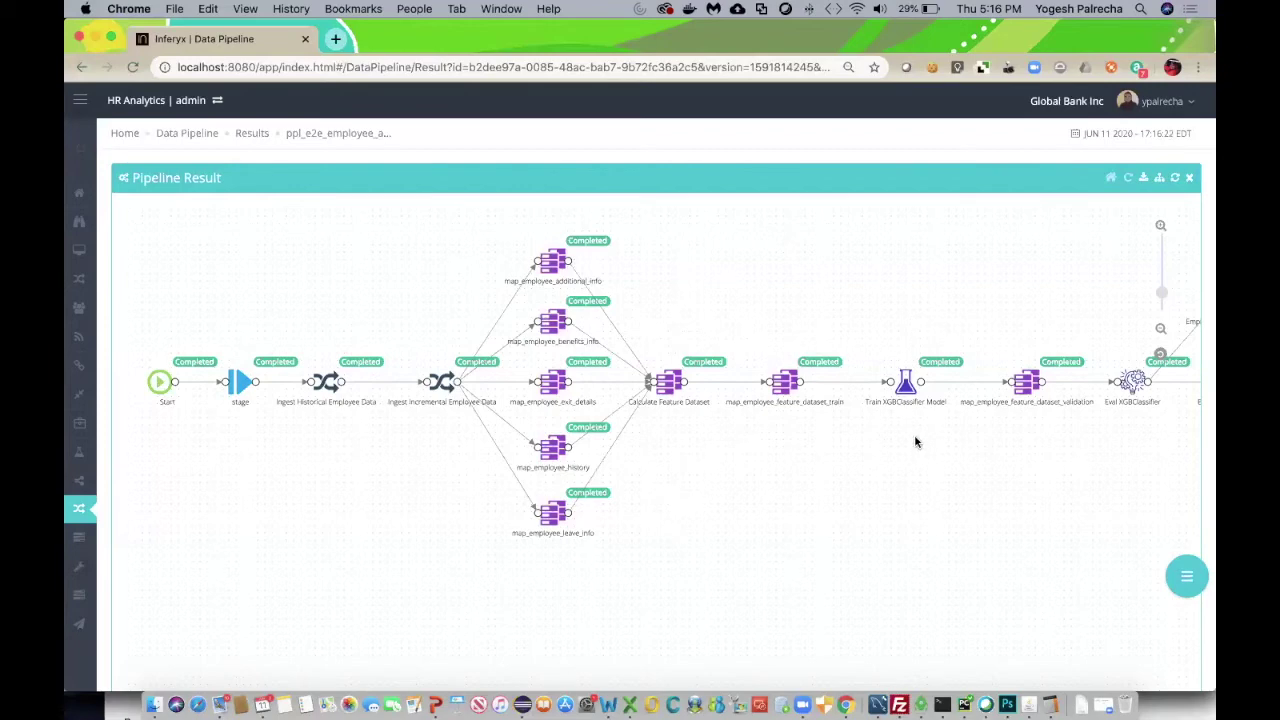
scroll(915, 441, "right", 3)
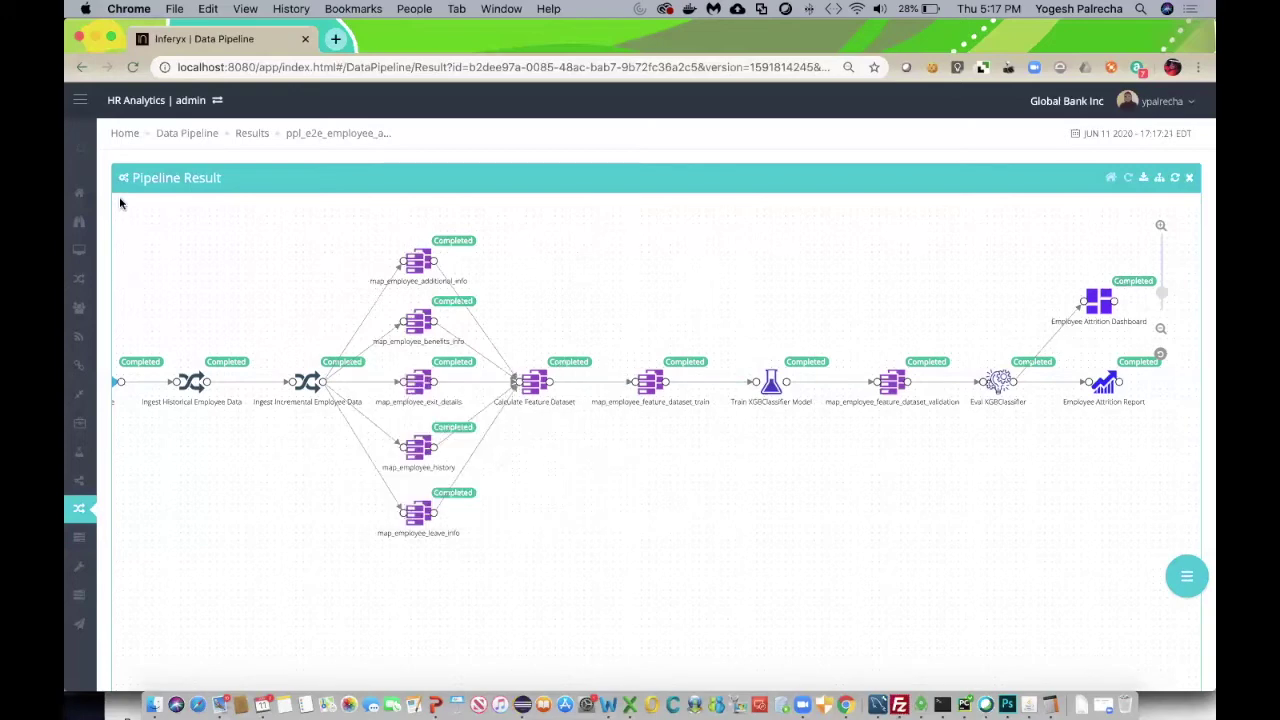
- Restore the navigation sidebar and look through the Data Science algorithm list
left_click(79, 101)
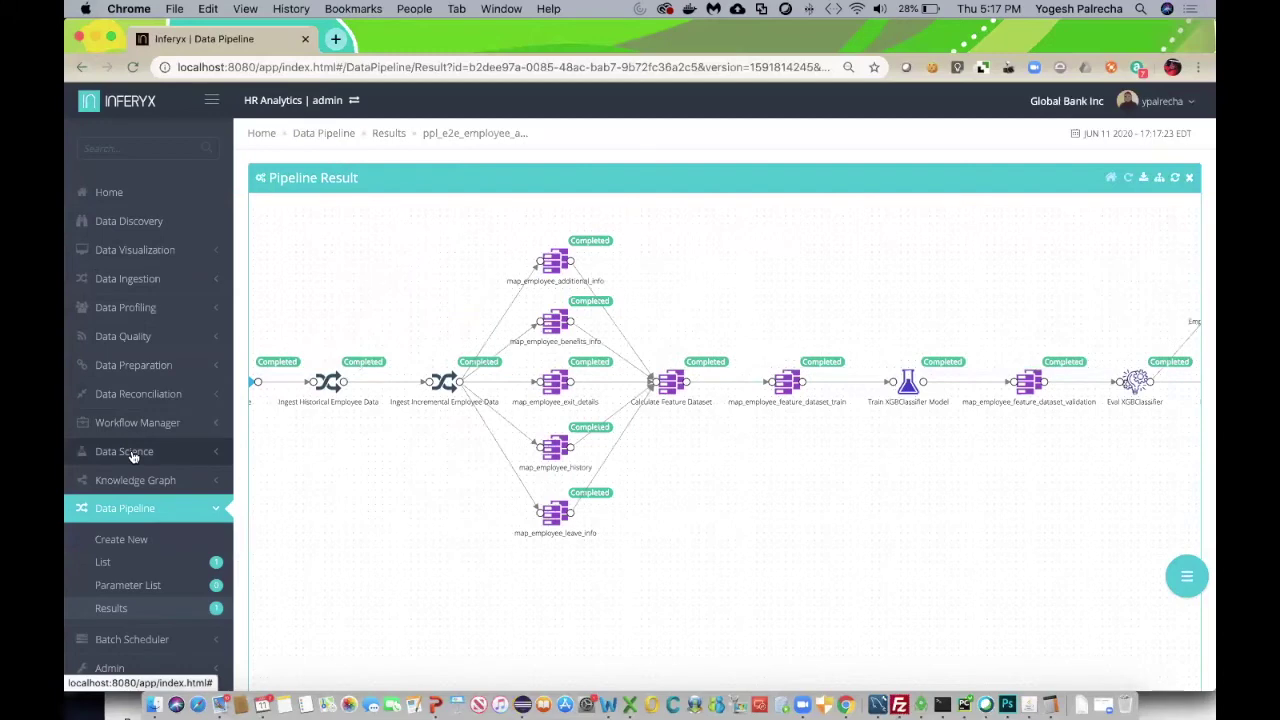
left_click(126, 451)
scroll(132, 453, "down", 3)
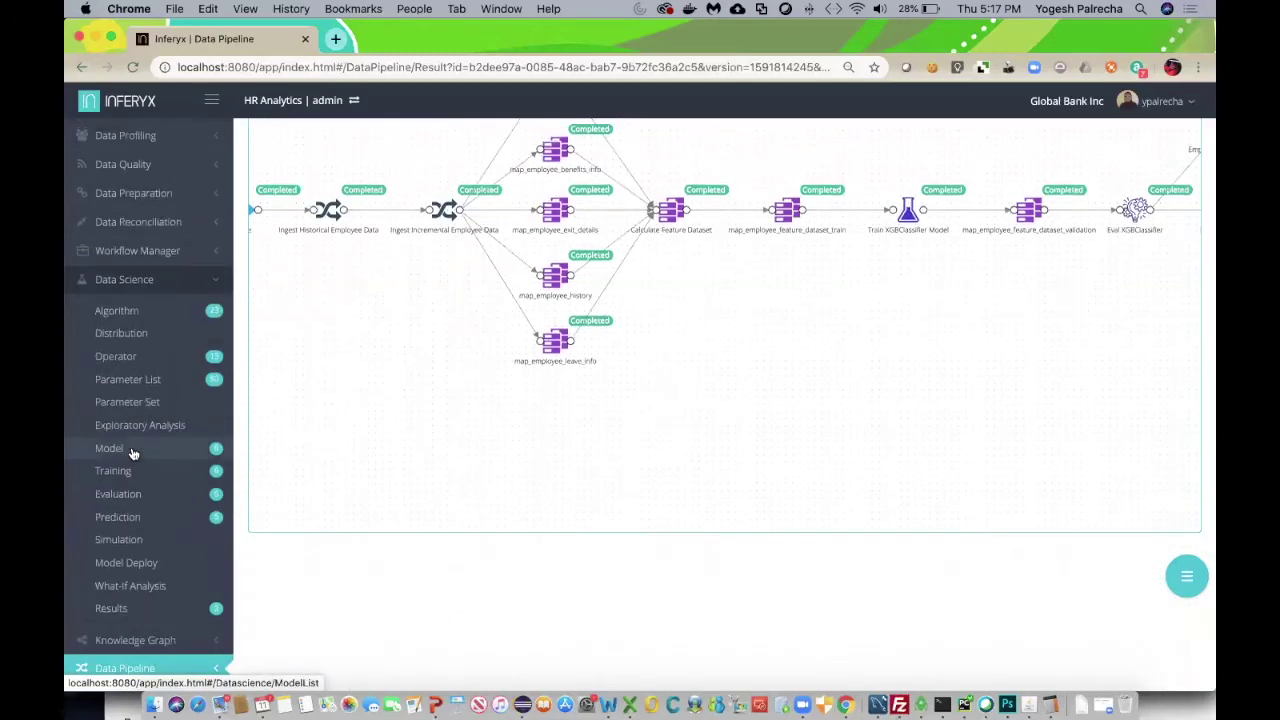
left_click(153, 316)
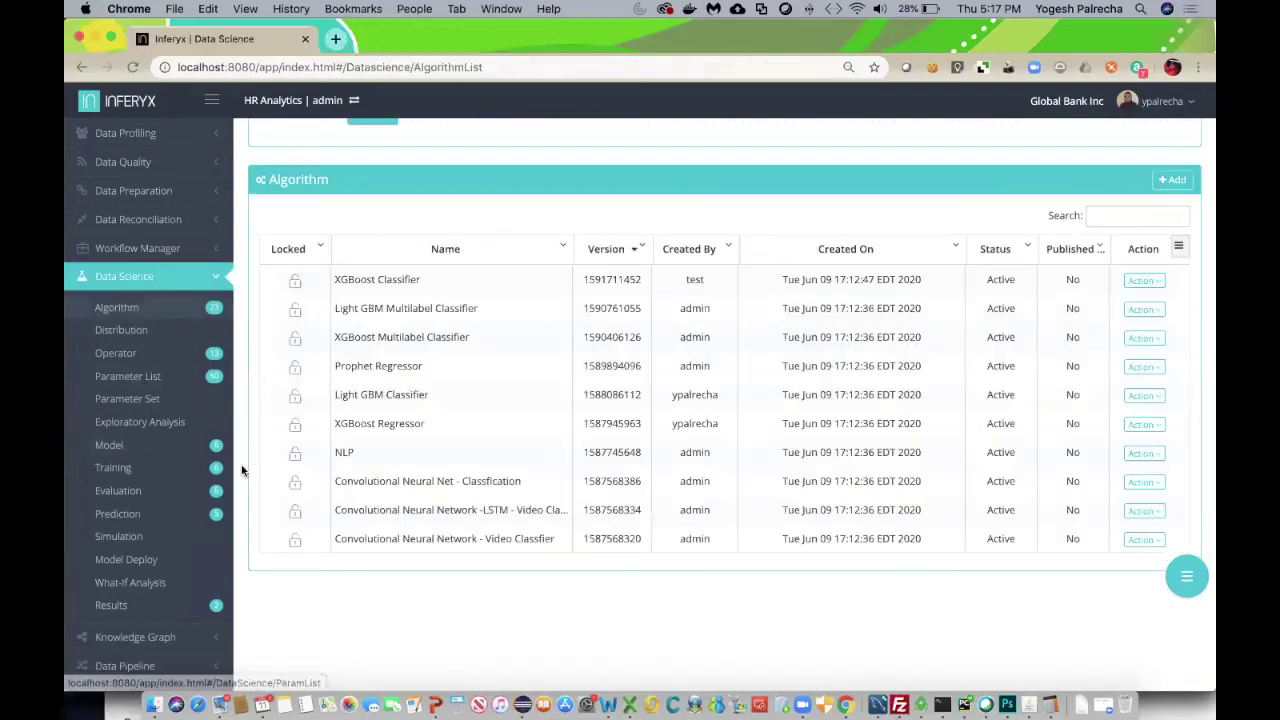
scroll(241, 473, "down", 2)
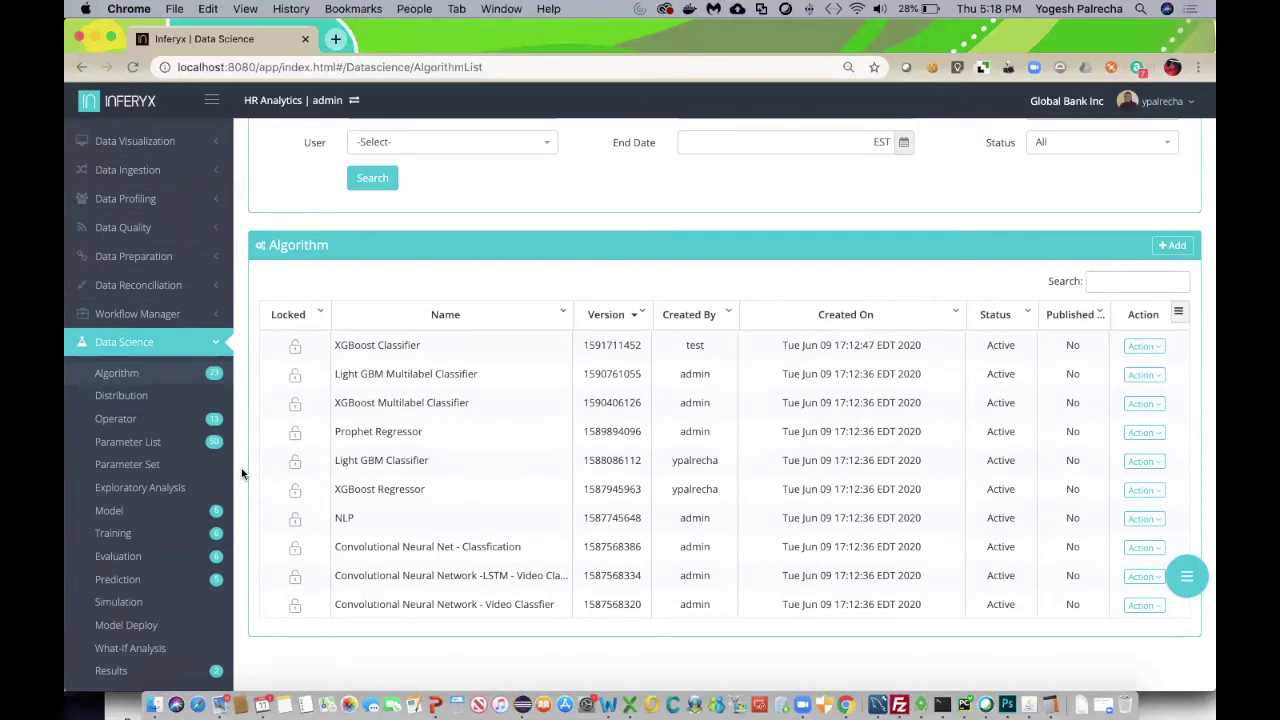
scroll(241, 468, "down", 1)
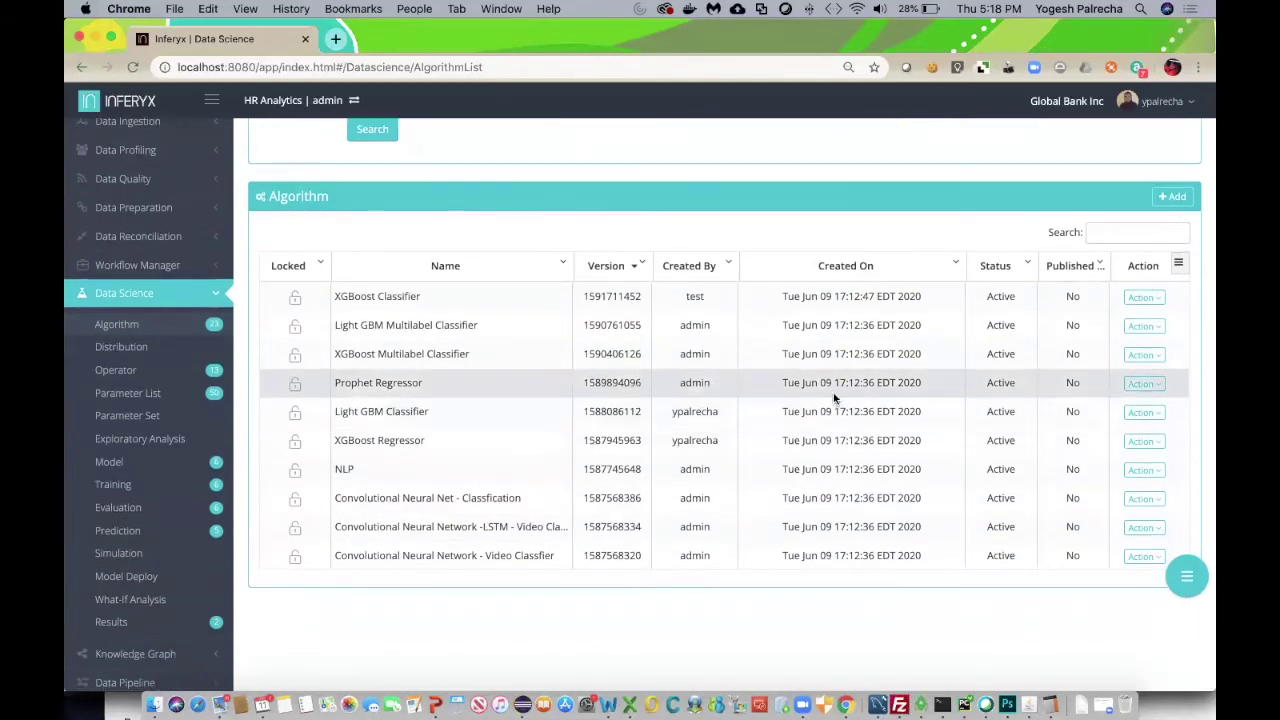
- View the XGBoost Classifier algorithm's details, including its type, library, script path and parameter lists
left_click(1150, 297)
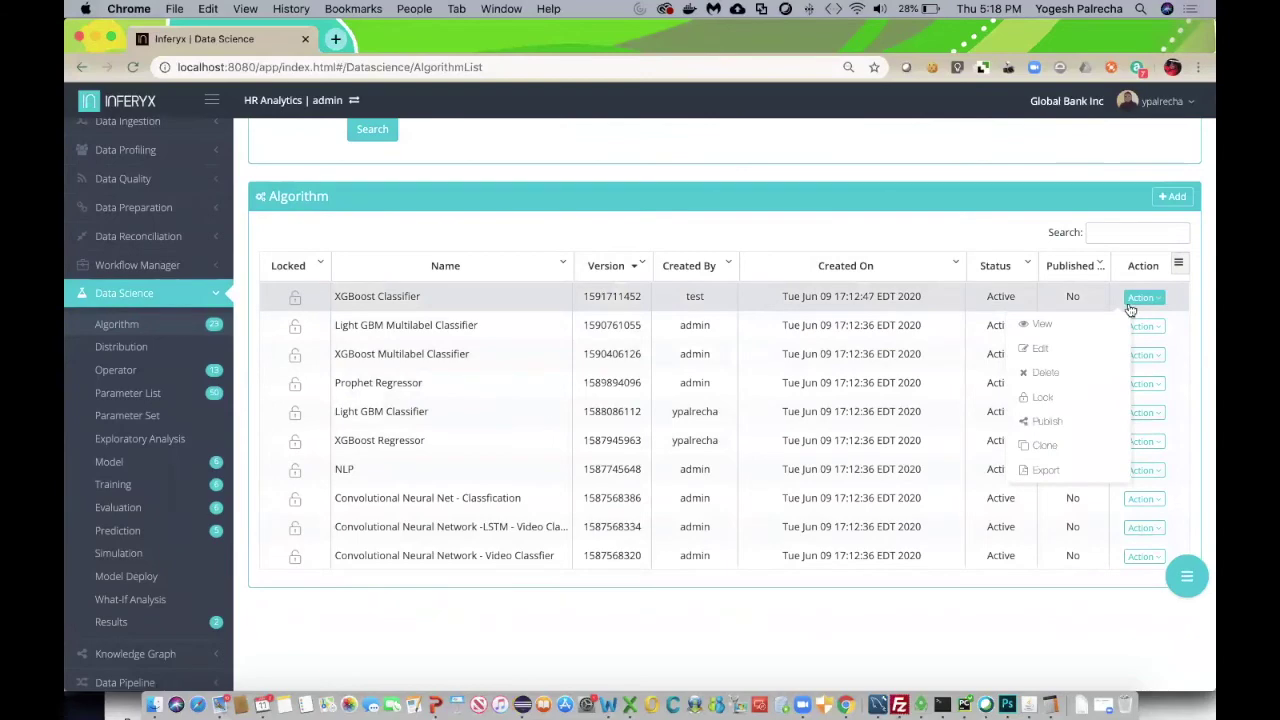
left_click(1069, 324)
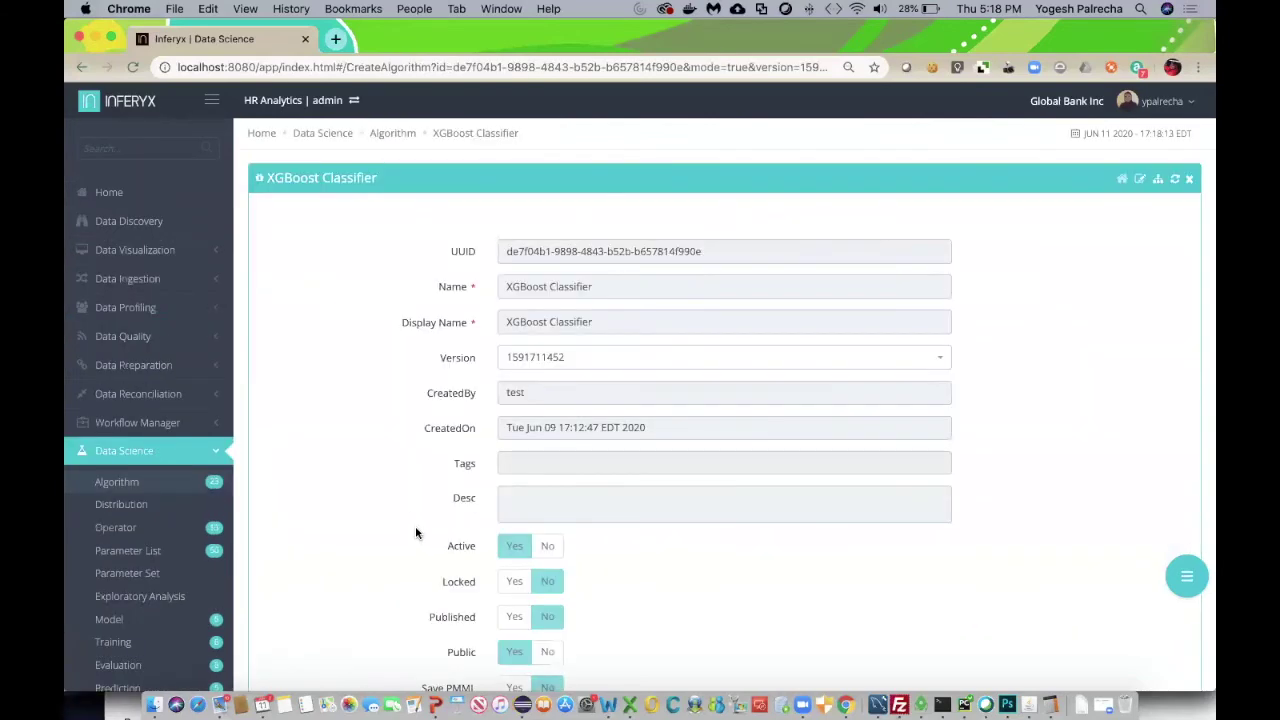
scroll(416, 533, "down", 10)
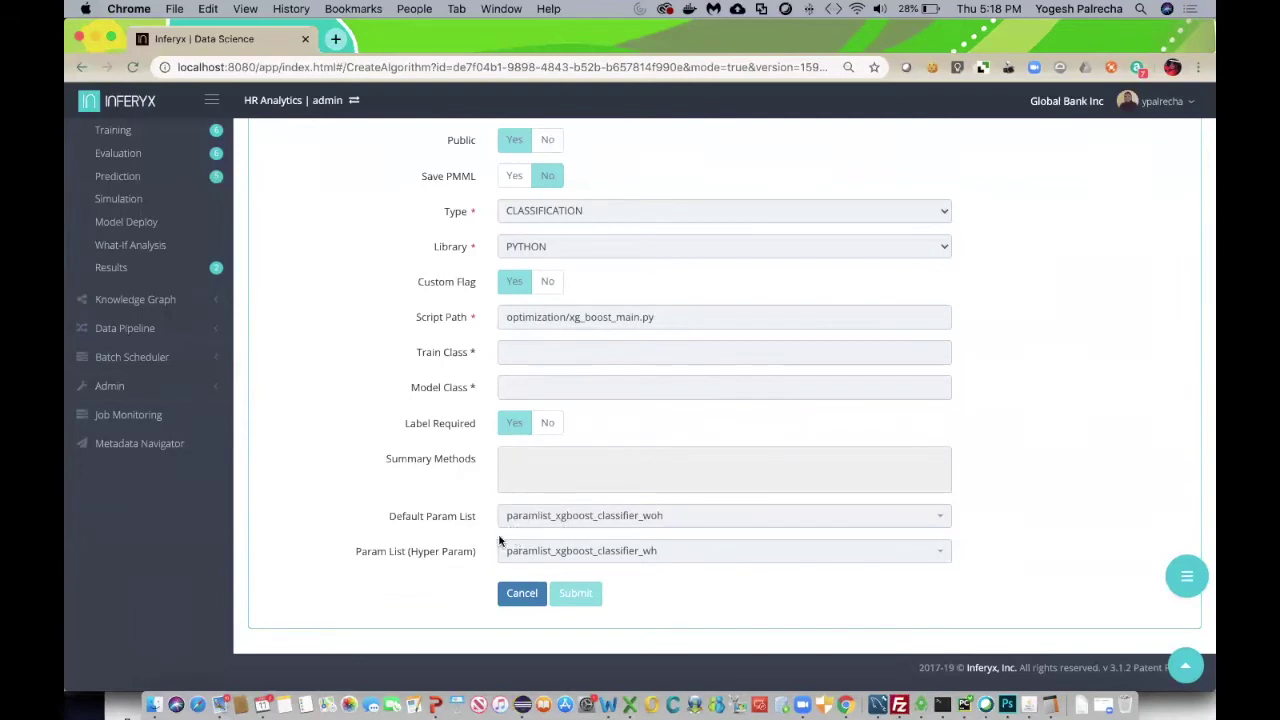
scroll(354, 229, "up", 5)
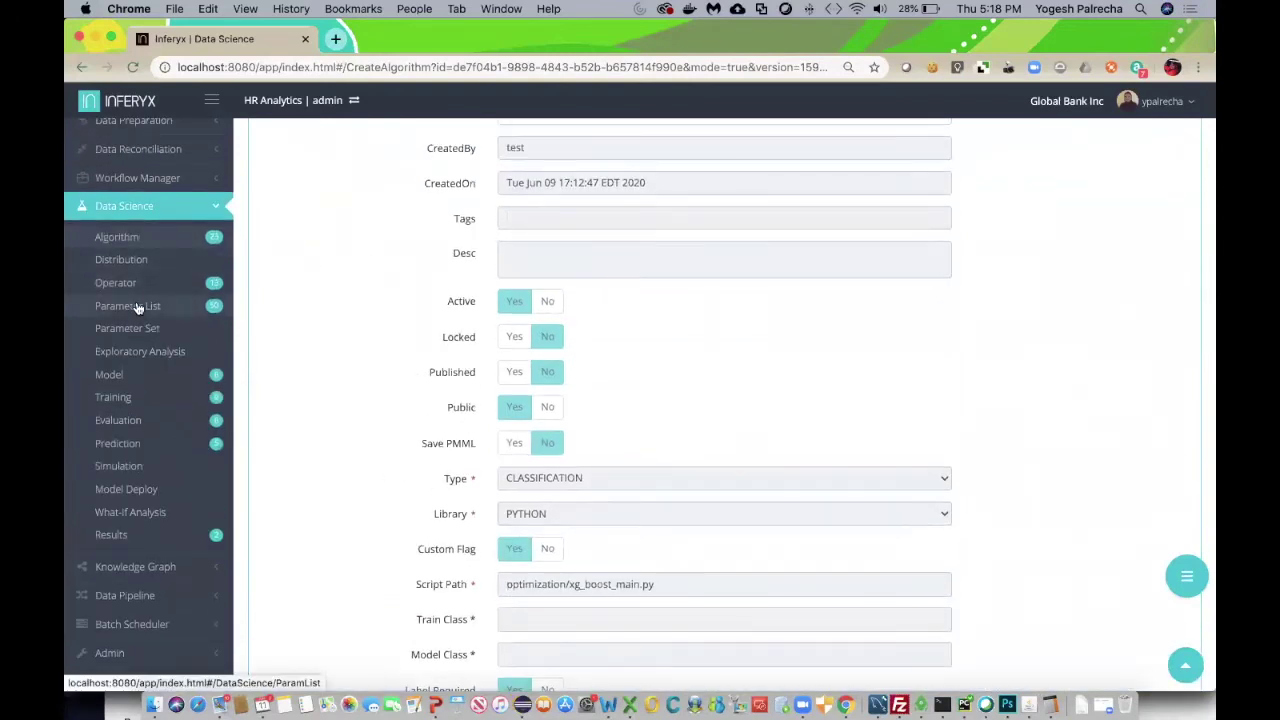
- View the paramlist_xgboost_classifier_woh parameter list and examine its parameters and default values
left_click(137, 307)
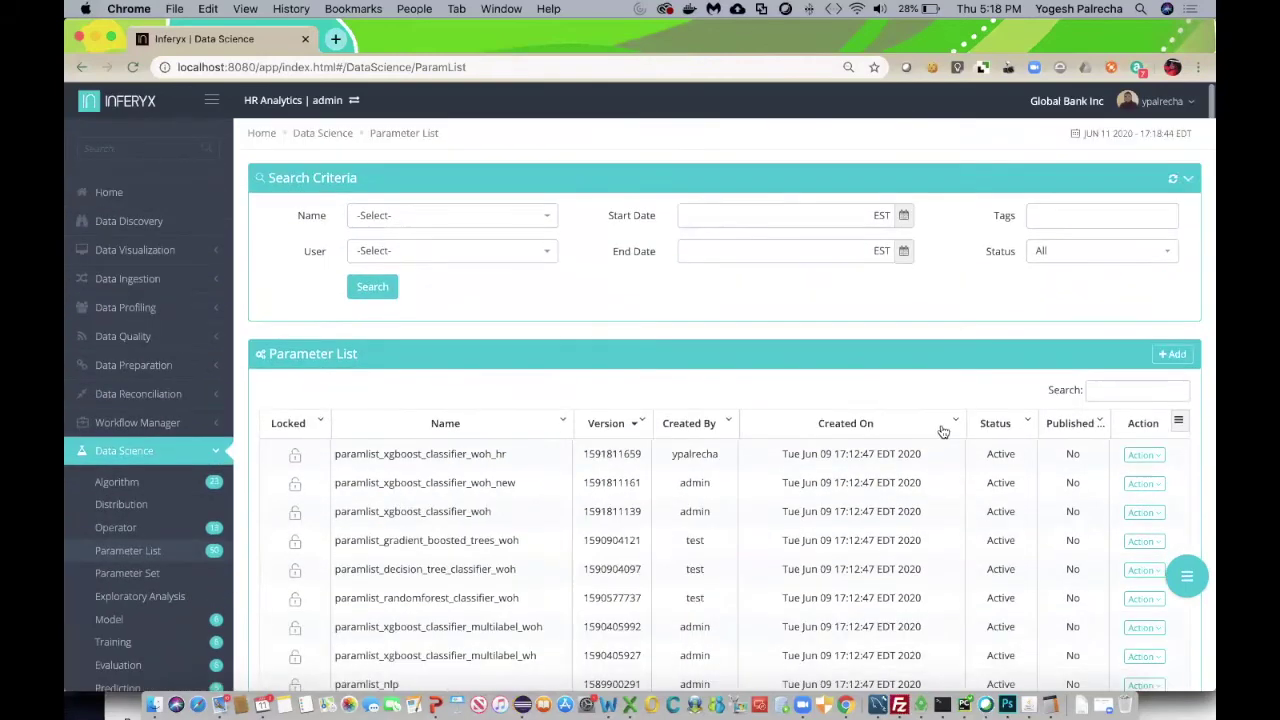
left_click(1143, 512)
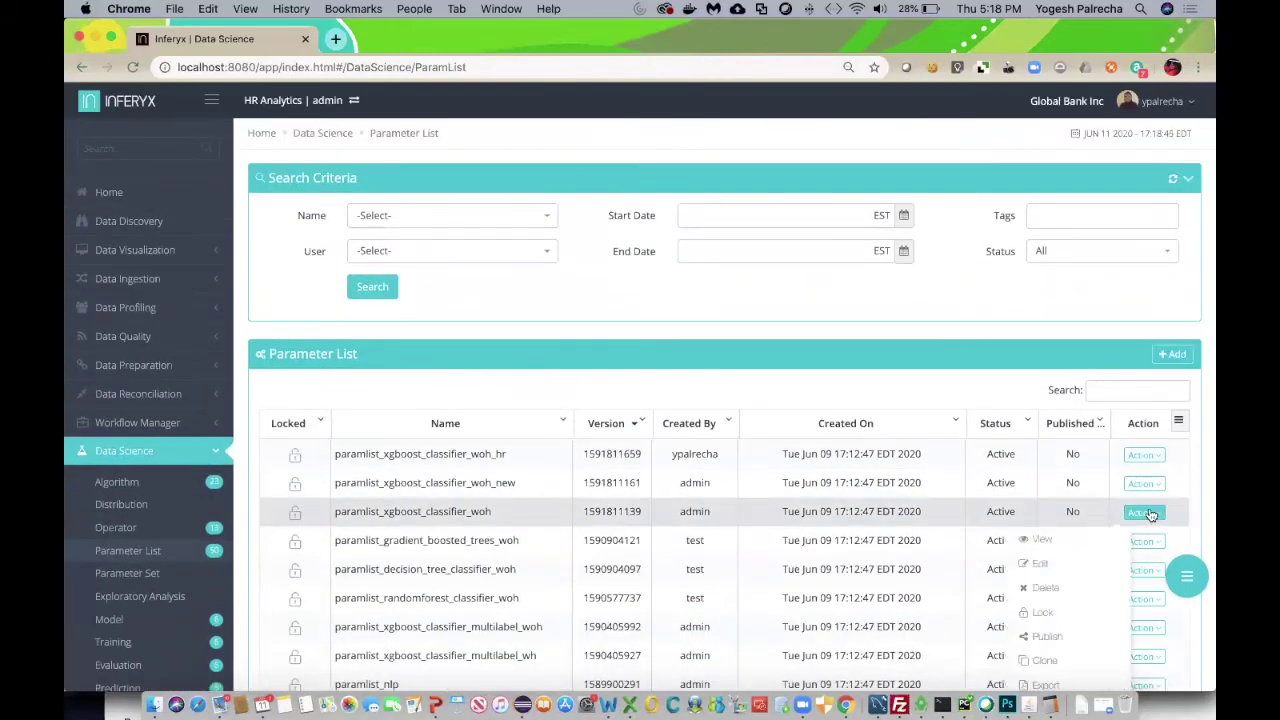
left_click(1063, 539)
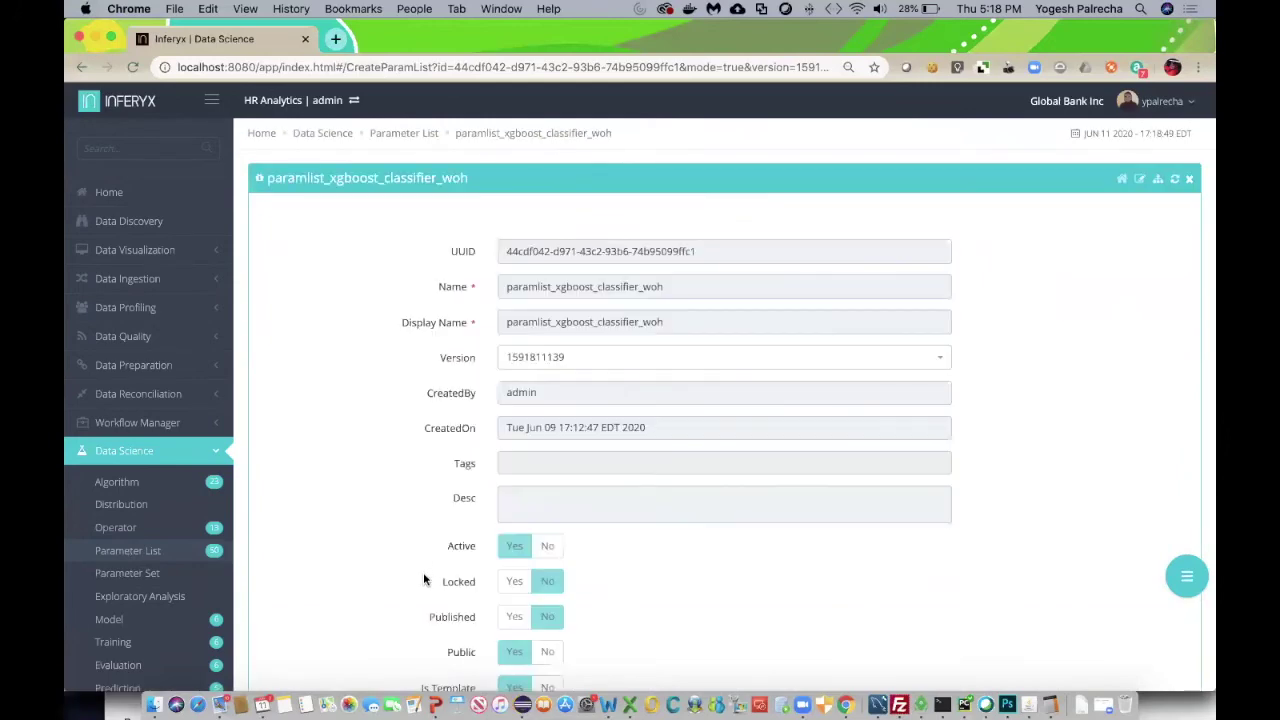
scroll(425, 577, "down", 10)
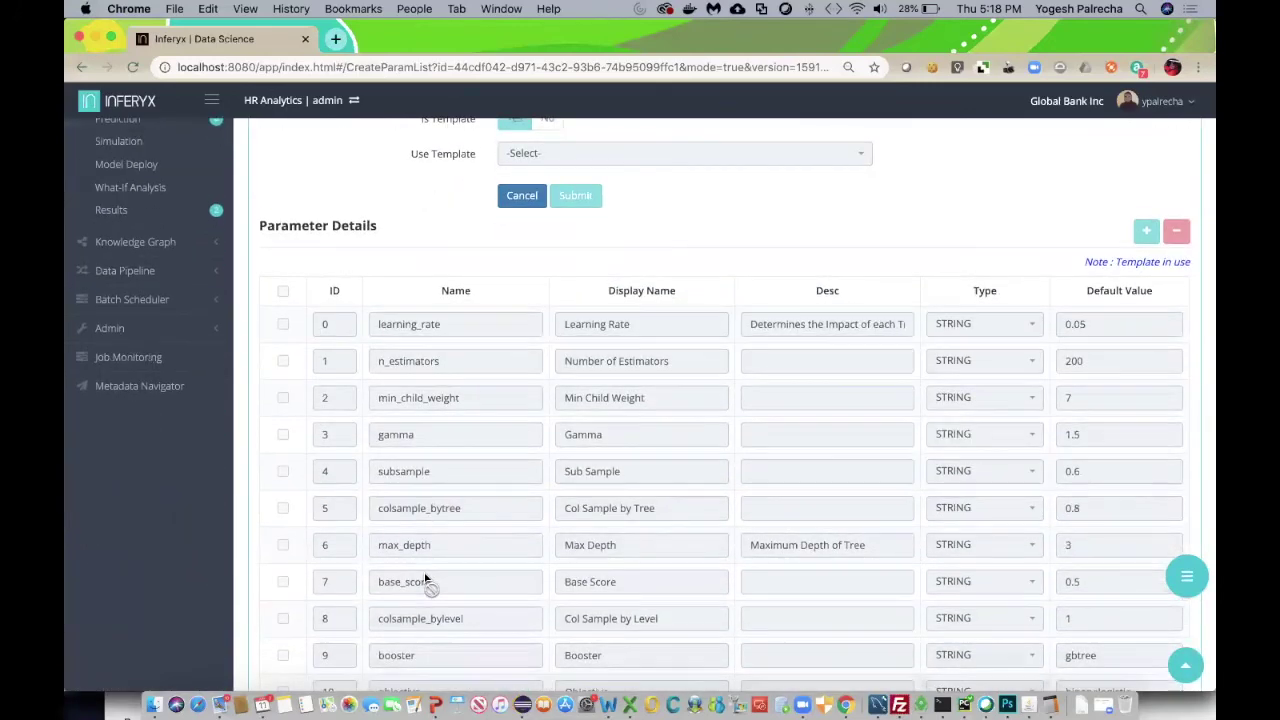
scroll(425, 580, "down", 3)
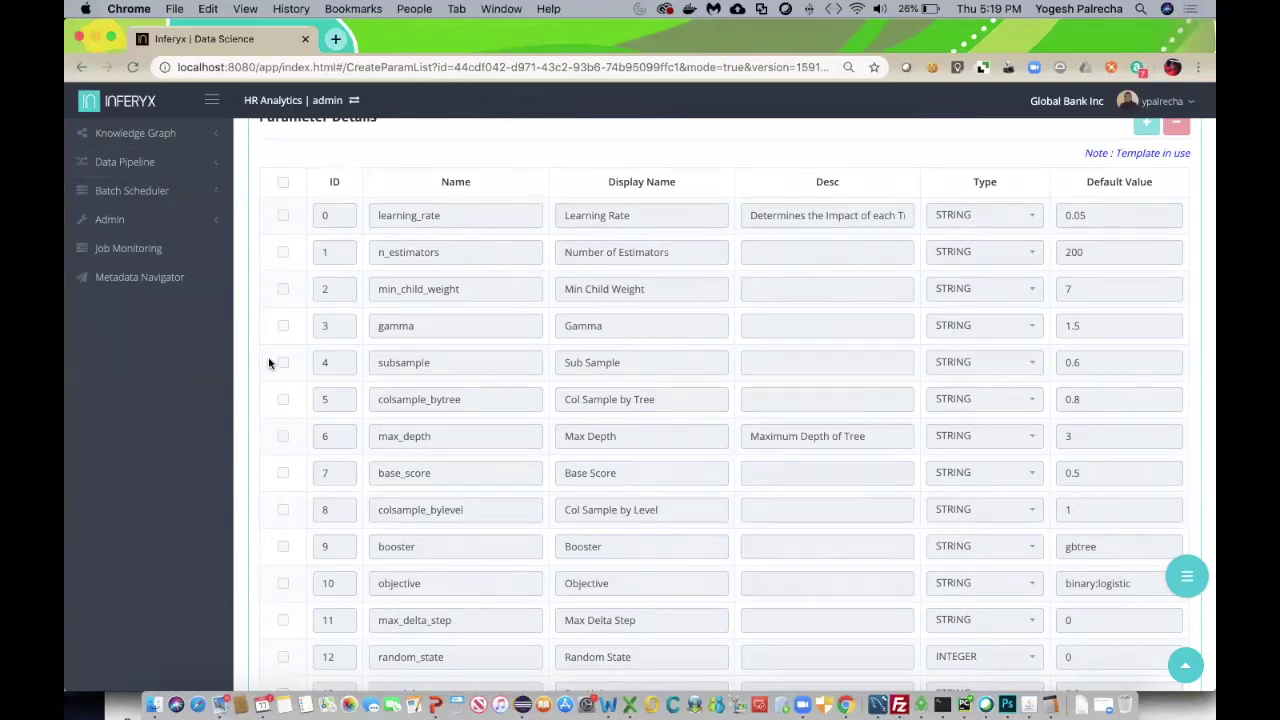
scroll(268, 363, "up", 8)
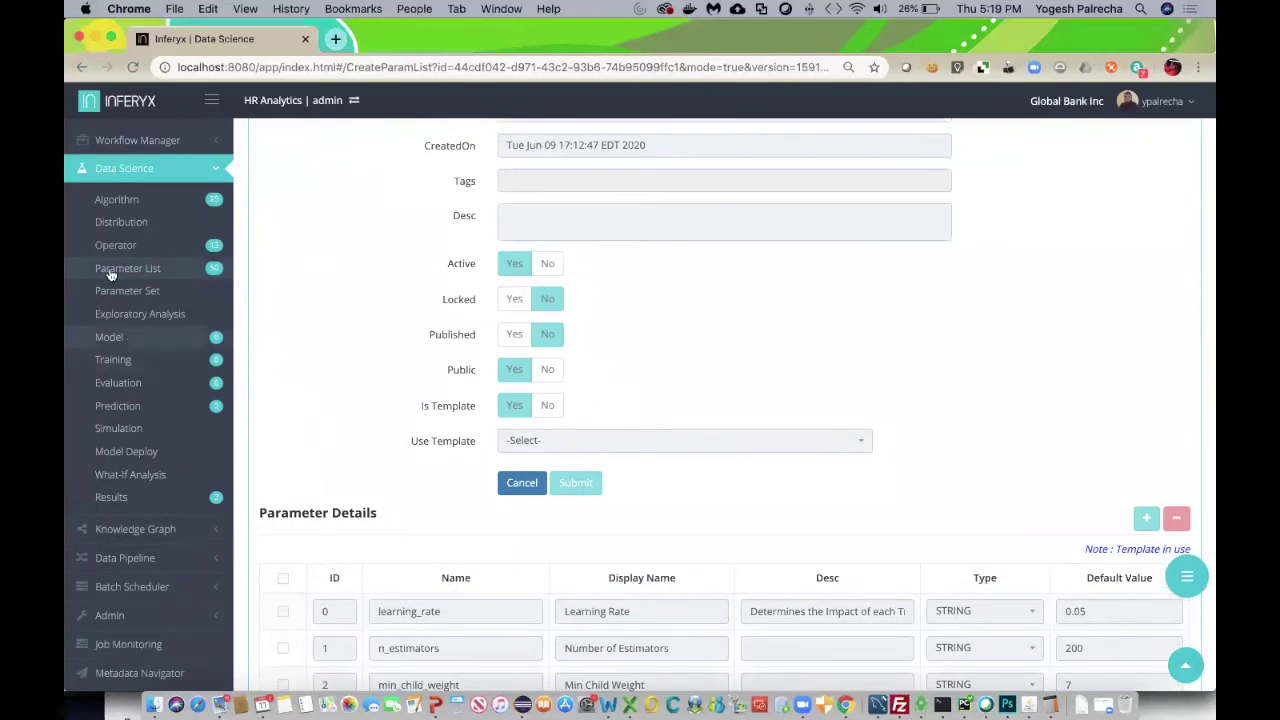
- Open the model model_employee_attrition_xgboost_classifier_new for editing from the Data Science model list
left_click(150, 339)
scroll(296, 442, "up", 5)
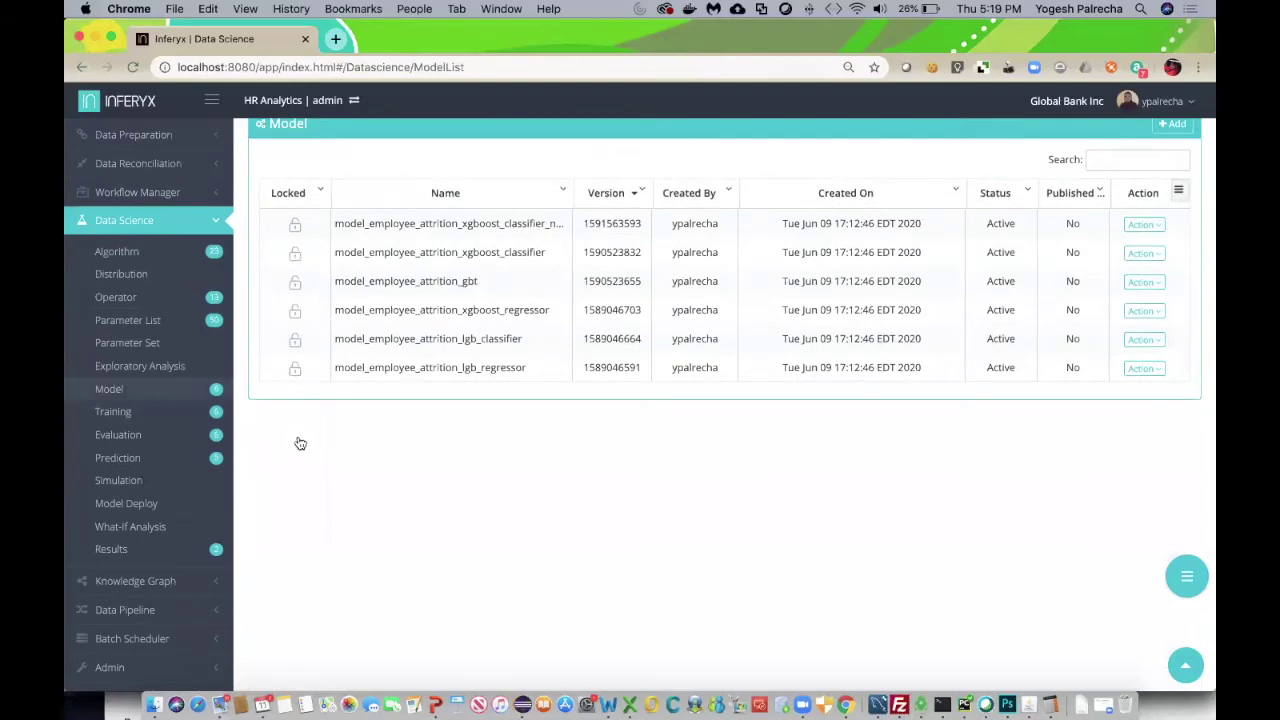
scroll(760, 323, "down", 2)
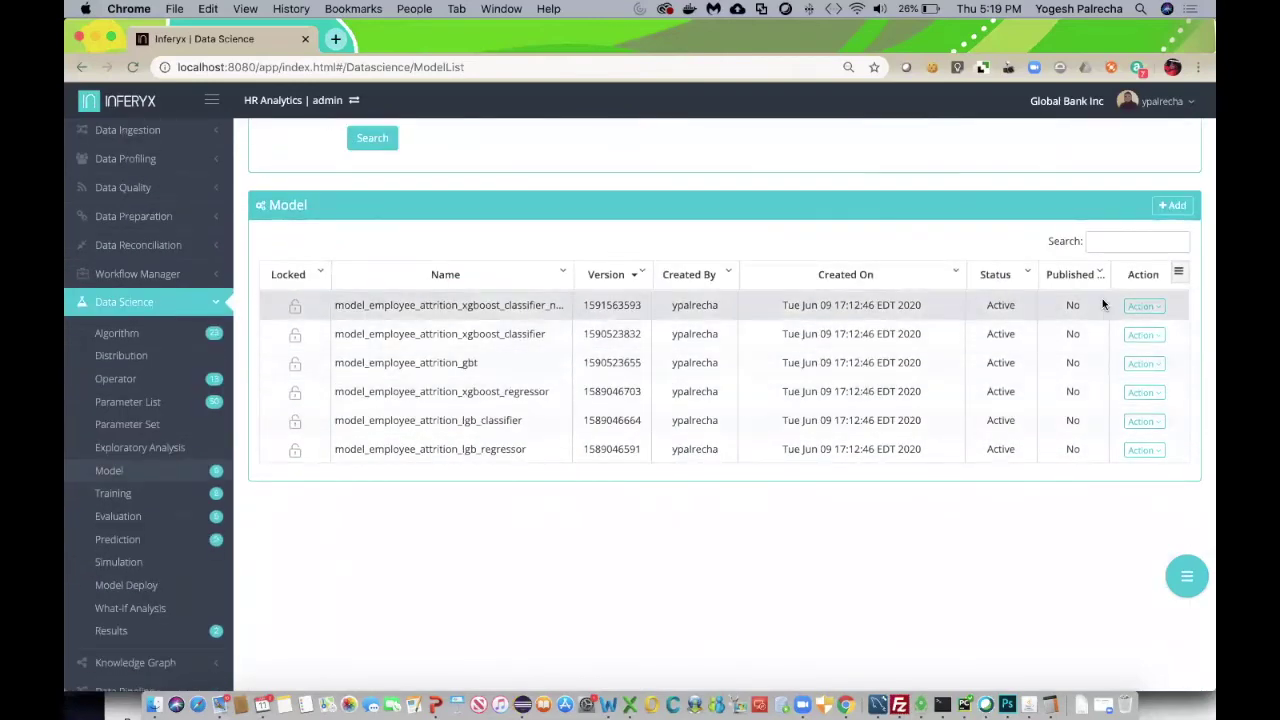
left_click(1145, 306)
left_click(1066, 357)
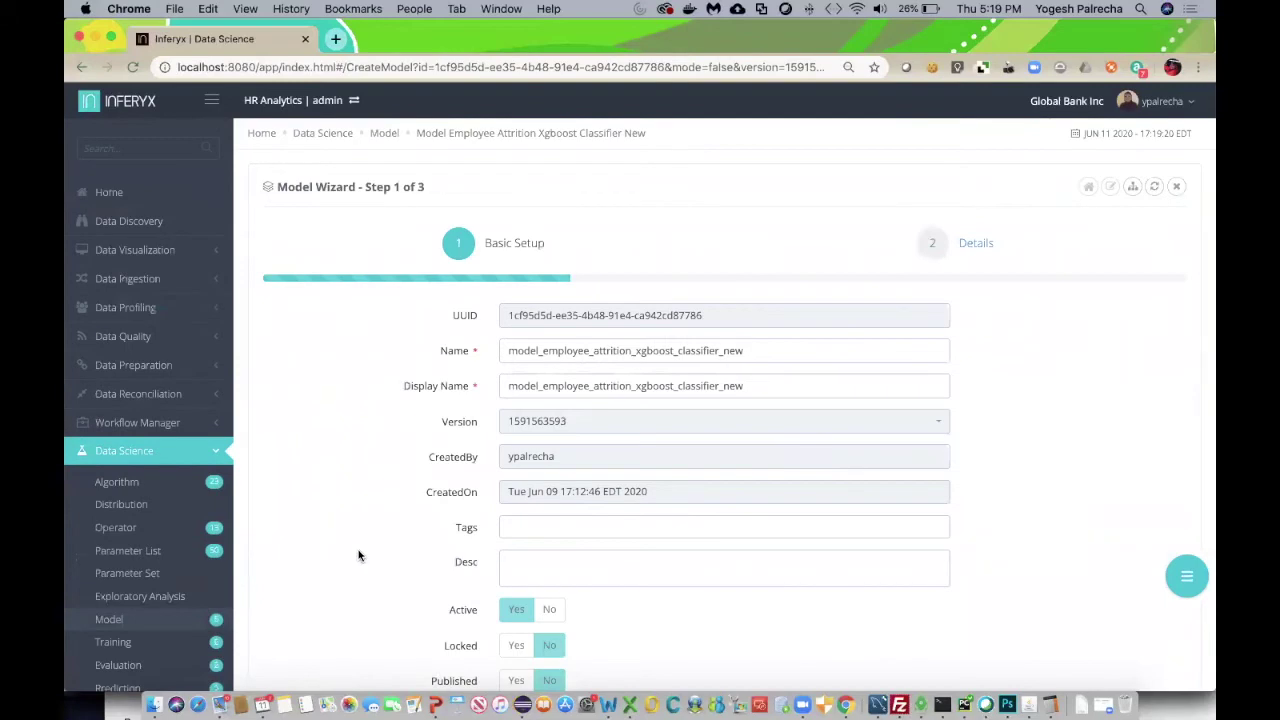
- Check the available model types, keep PYTHON, and continue to the Details stage of the model wizard
scroll(359, 556, "down", 5)
left_click(585, 421)
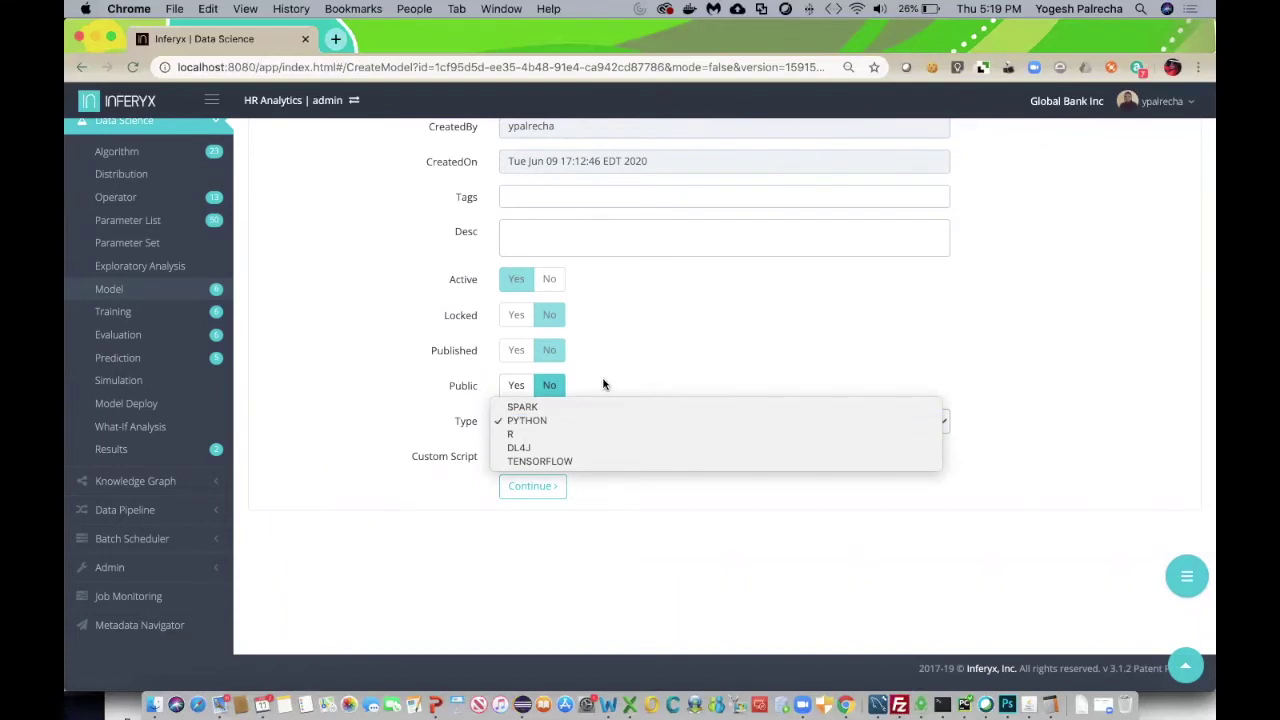
left_click(603, 386)
left_click(534, 486)
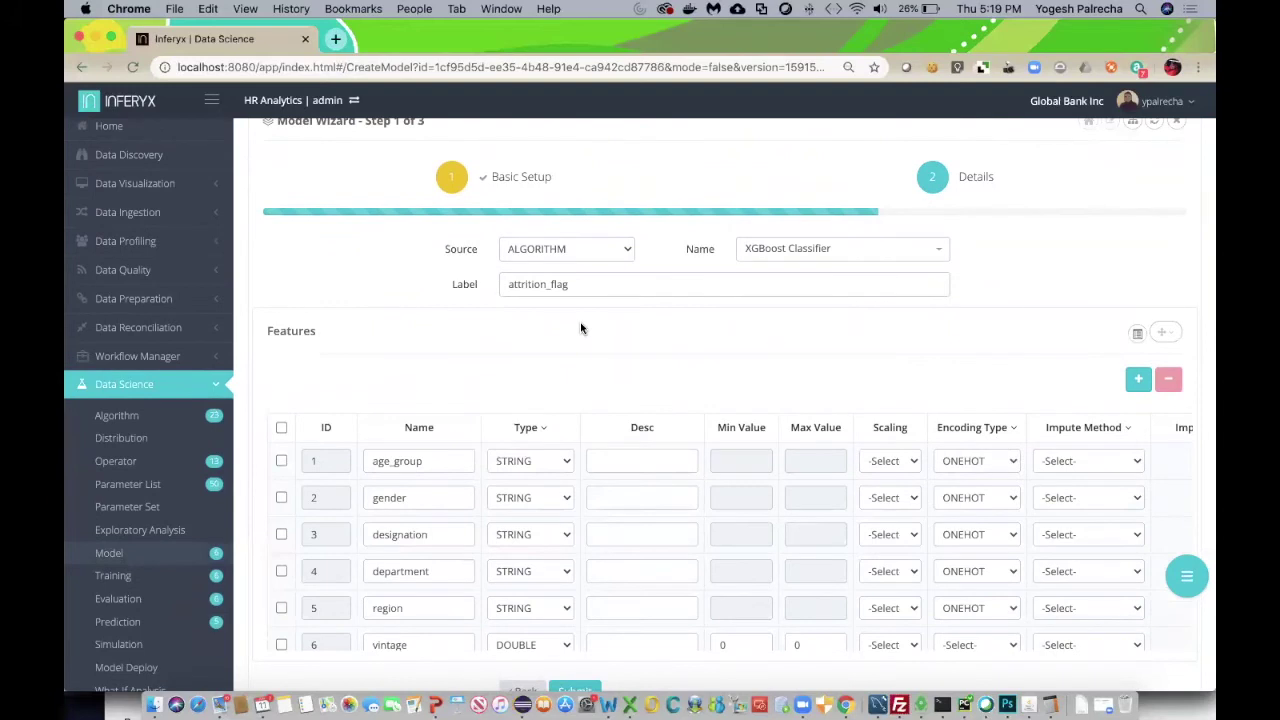
- Look through the algorithms offered for the model, leaving XGBoost Classifier selected
left_click(768, 256)
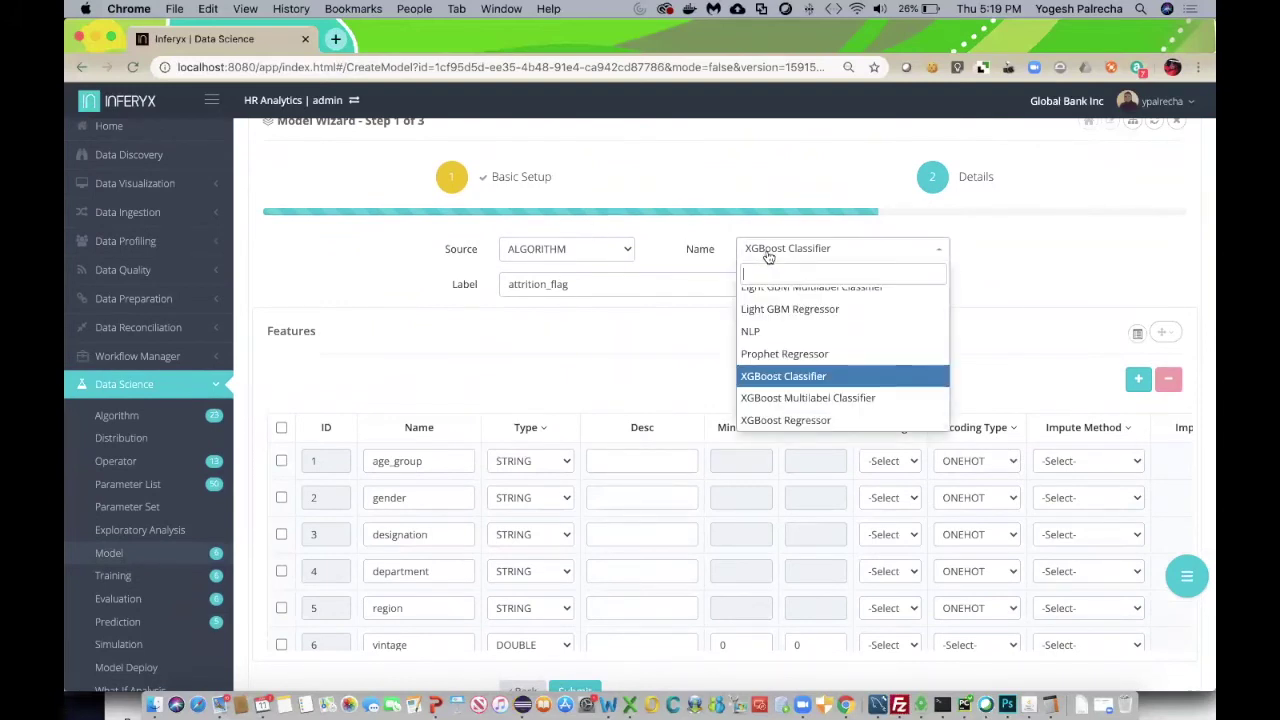
key("Down")
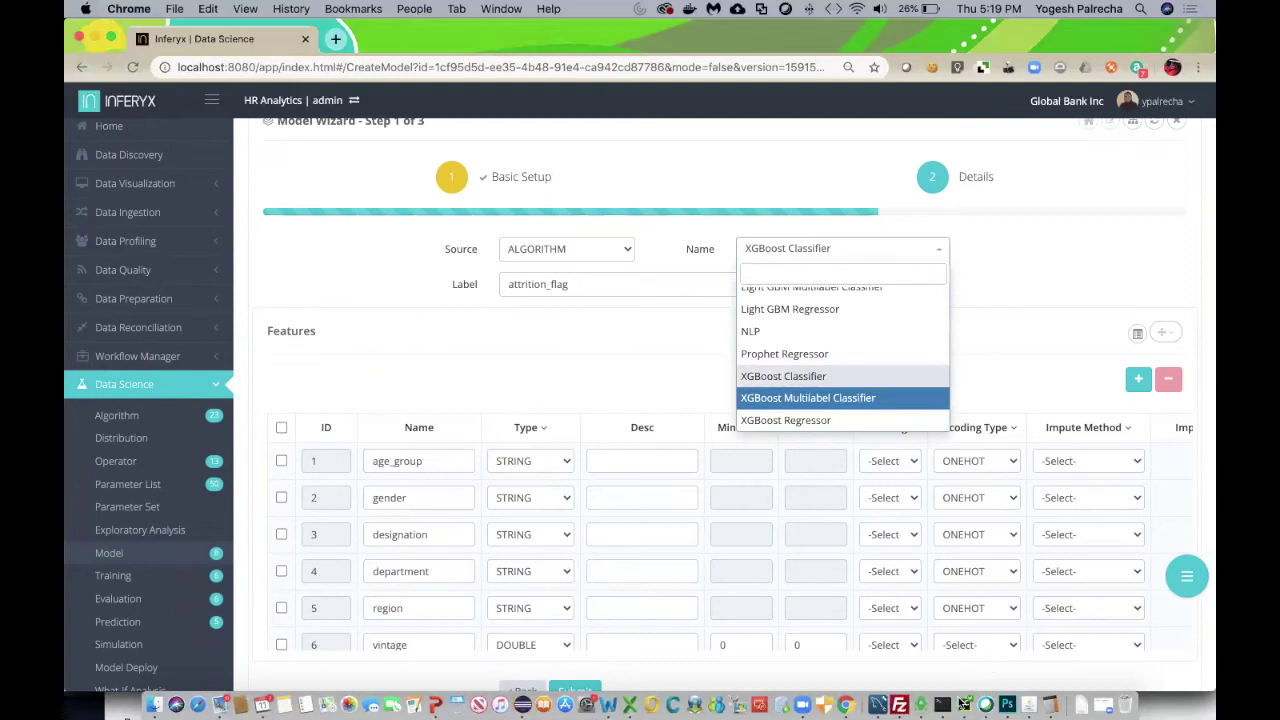
left_click(983, 368)
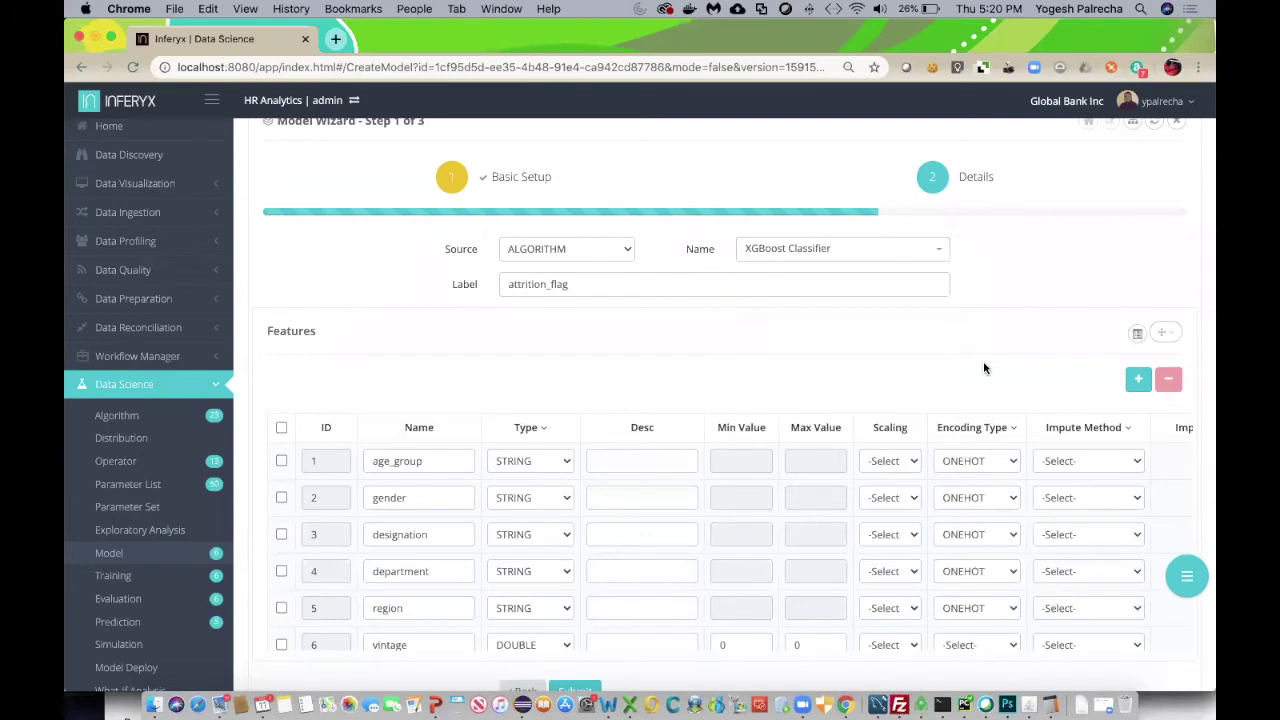
left_click(827, 245)
left_click(545, 322)
- Examine the model's feature table with its names, data types and encoding settings
scroll(521, 322, "down", 2)
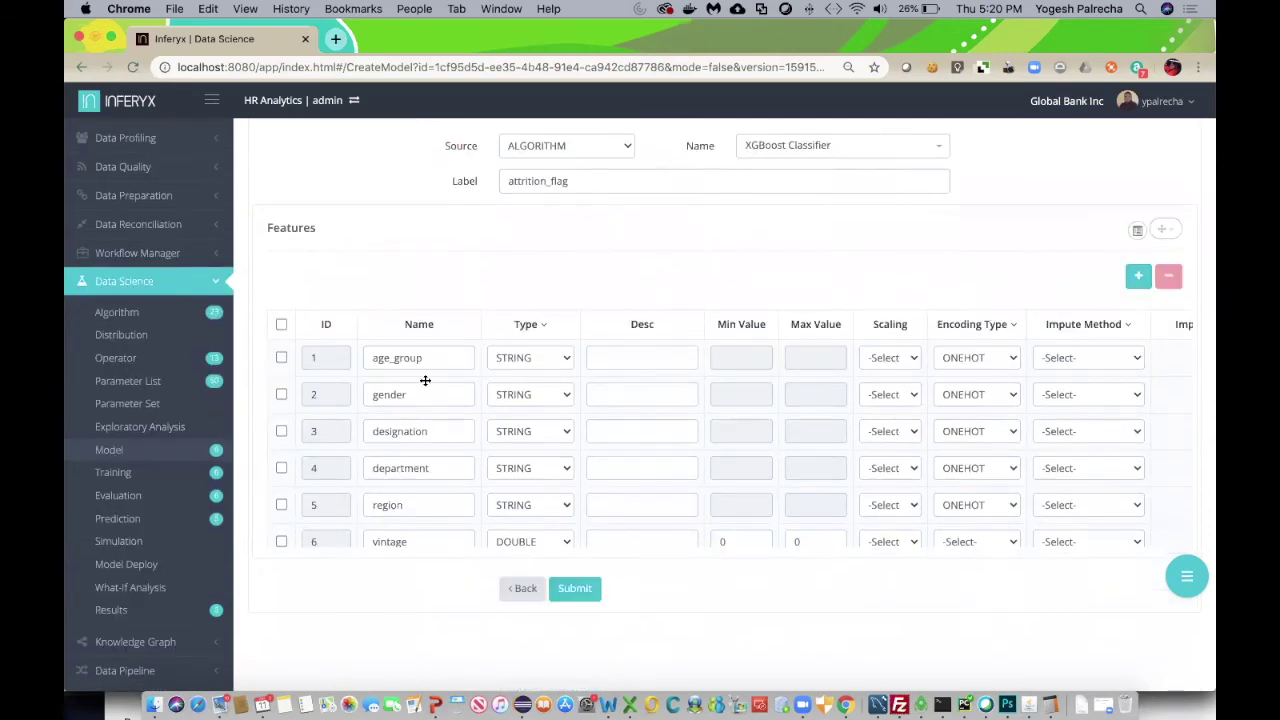
scroll(443, 434, "down", 3)
scroll(445, 433, "down", 10)
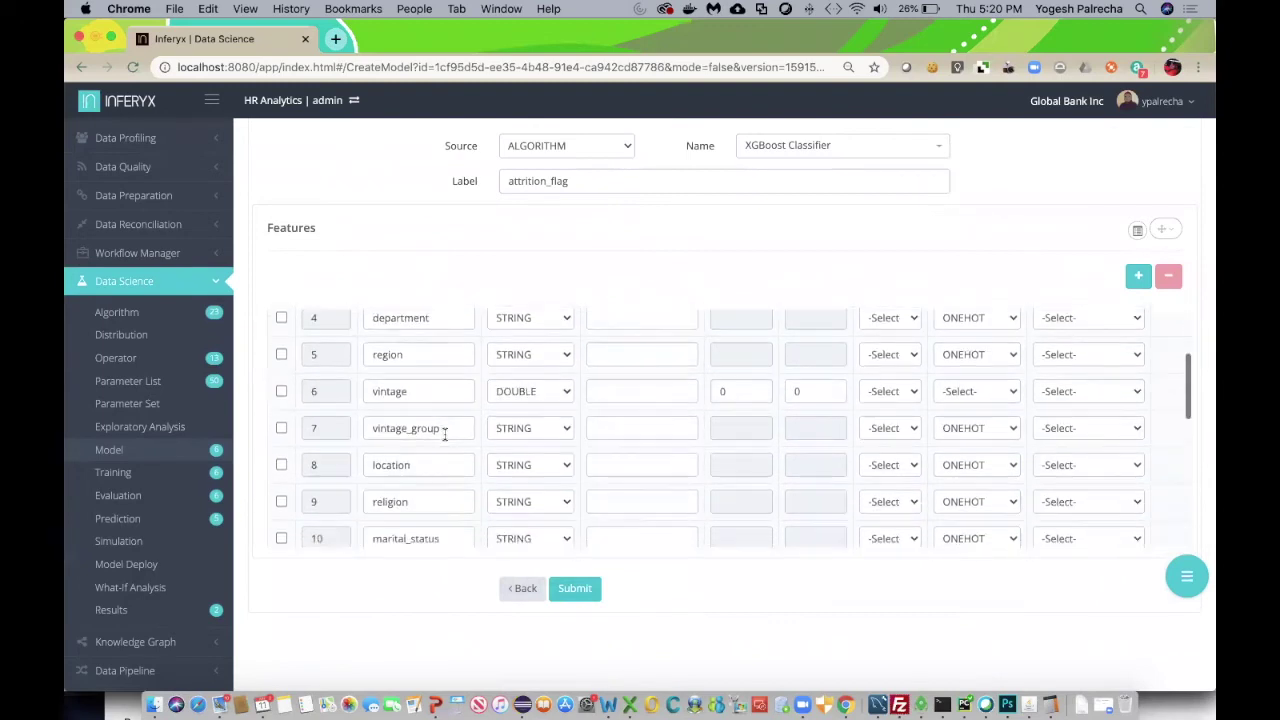
- Review the model's remaining features down to percentile_by_grade and return to the start of the feature table
left_click(418, 414)
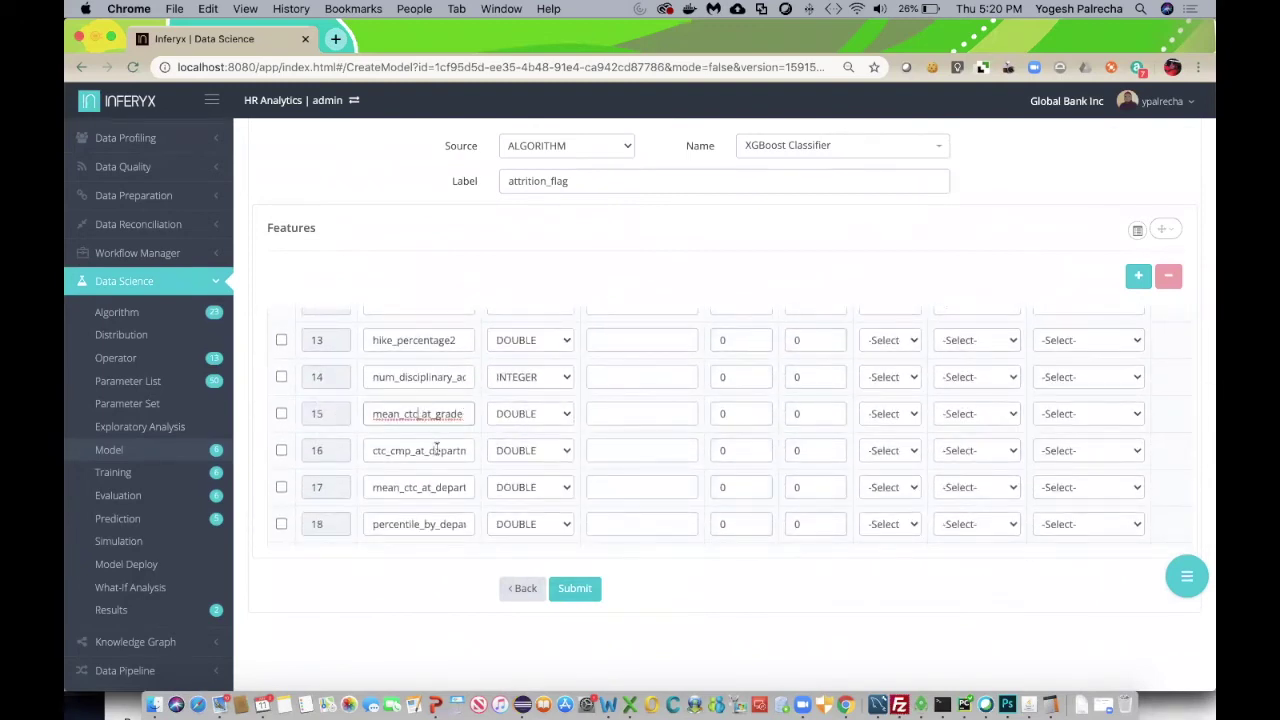
scroll(436, 447, "down", 2)
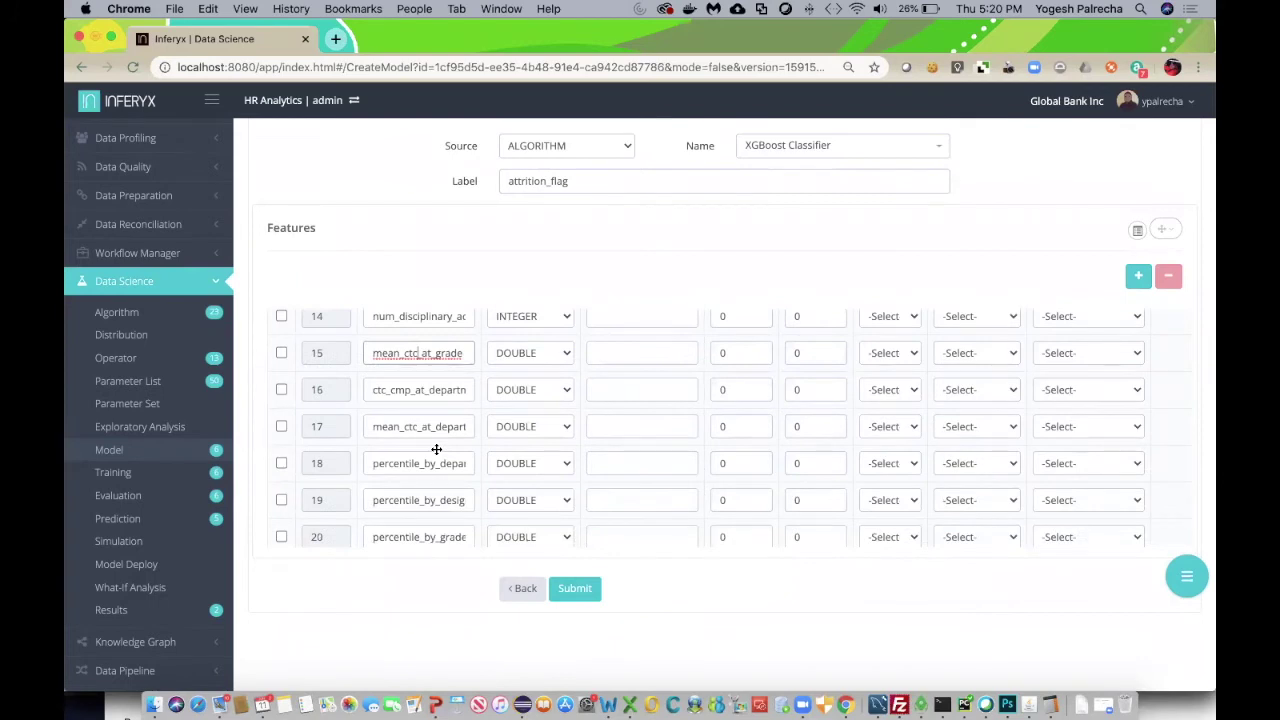
scroll(436, 449, "down", 3)
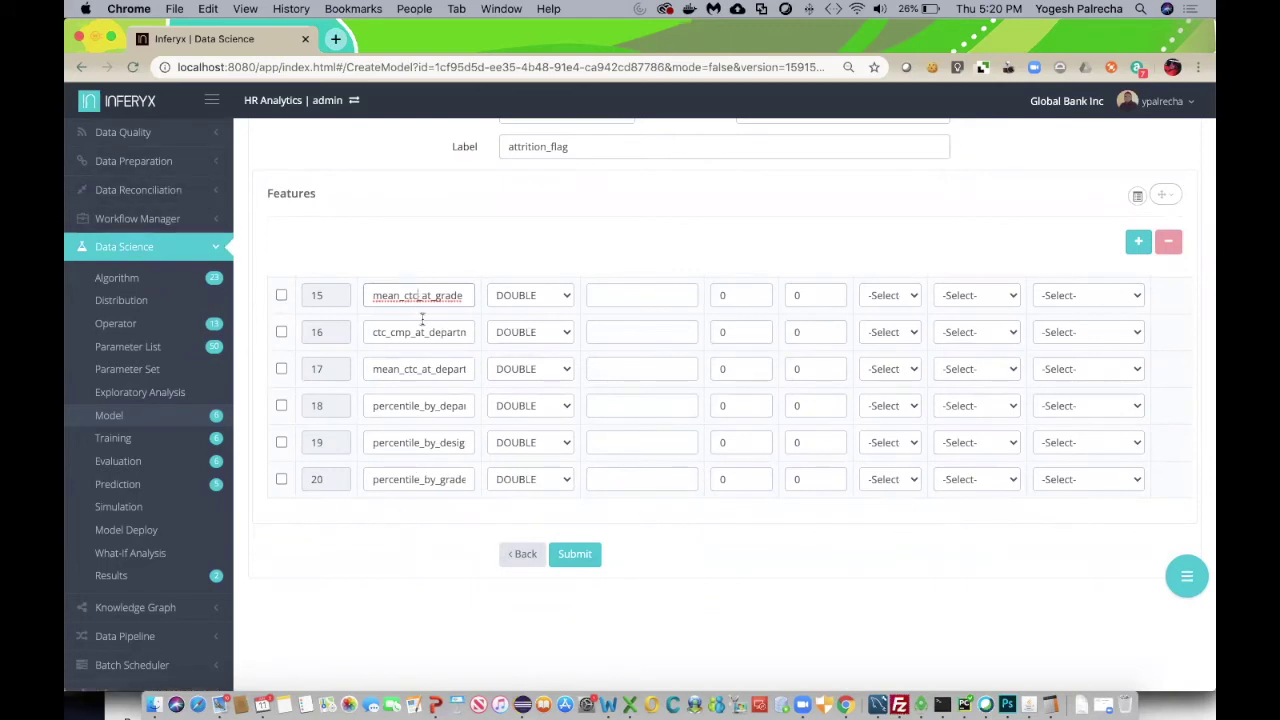
scroll(414, 531, "up", 3)
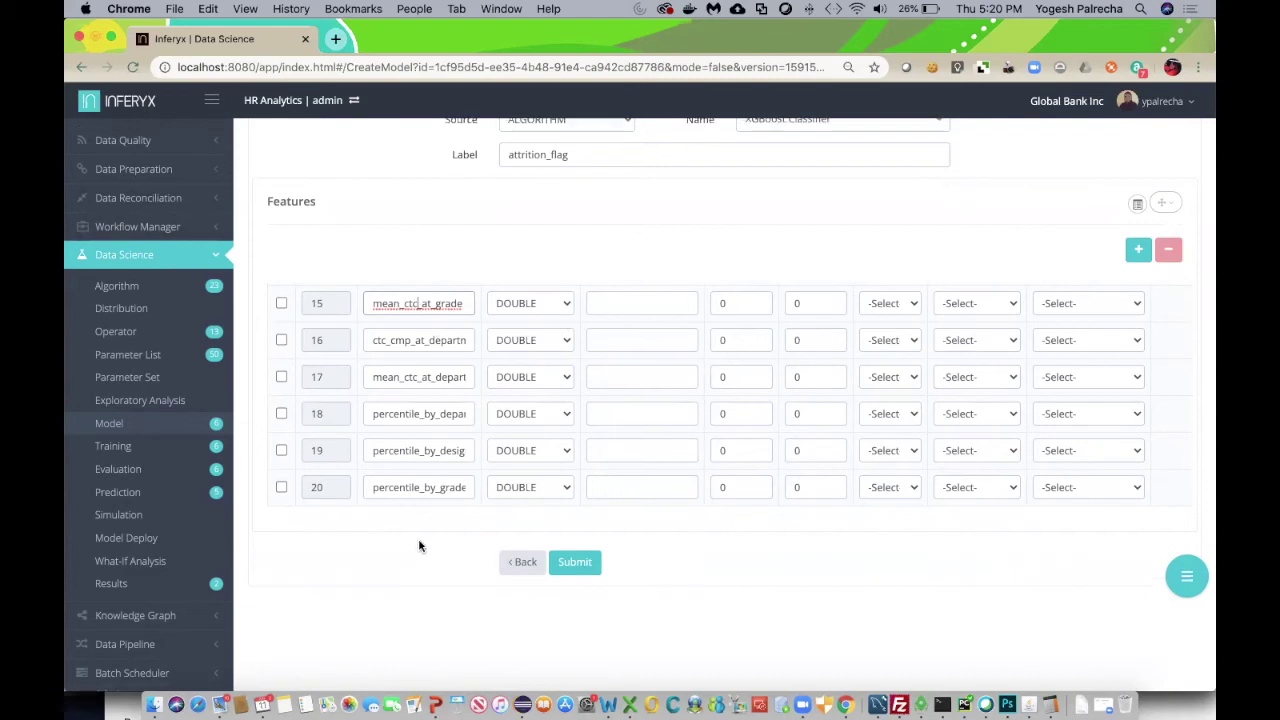
scroll(835, 500, "up", 5)
scroll(835, 500, "up", 3)
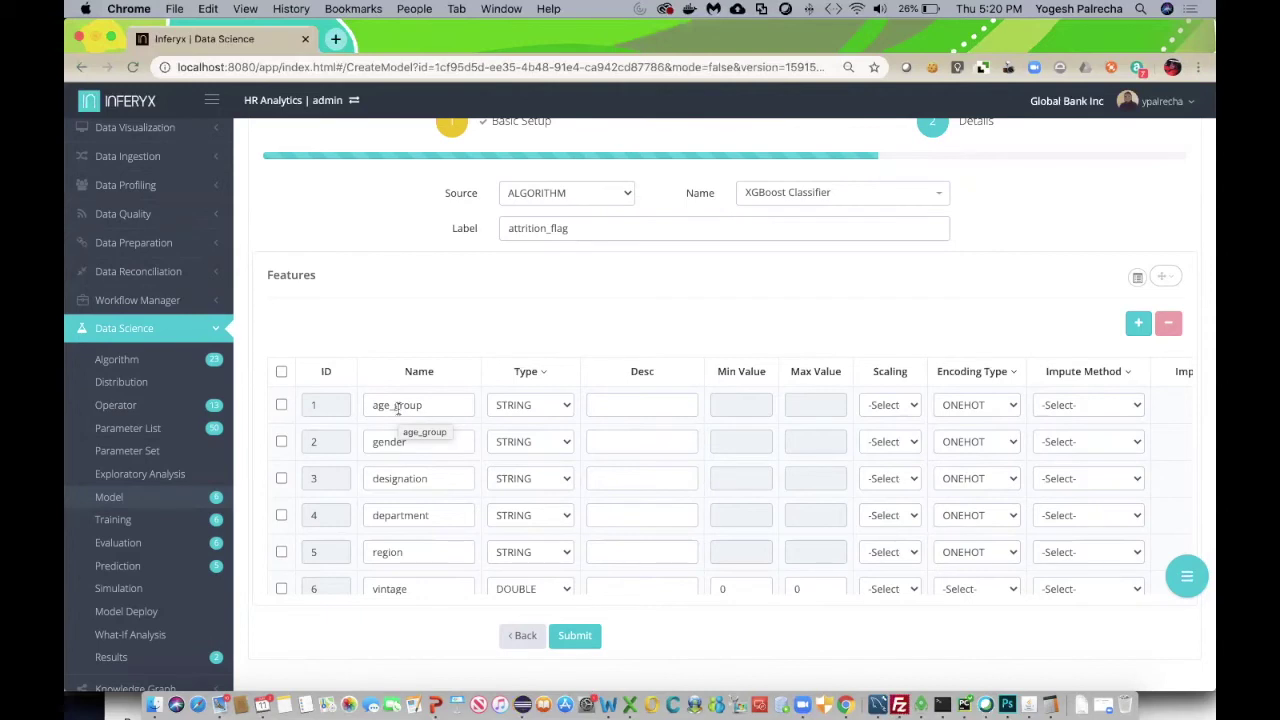
- Check the encoding types and impute methods available for the age_group feature, leaving ONEHOT and no impute method selected
left_click(994, 410)
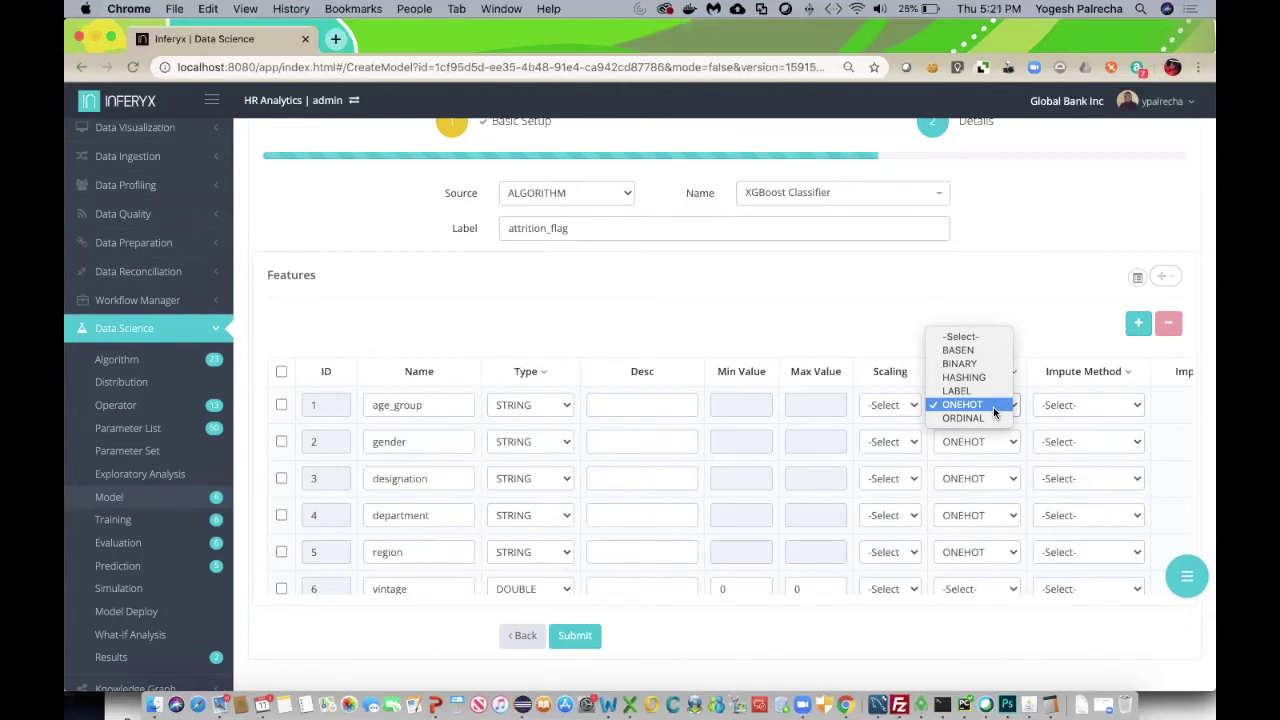
left_click(807, 288)
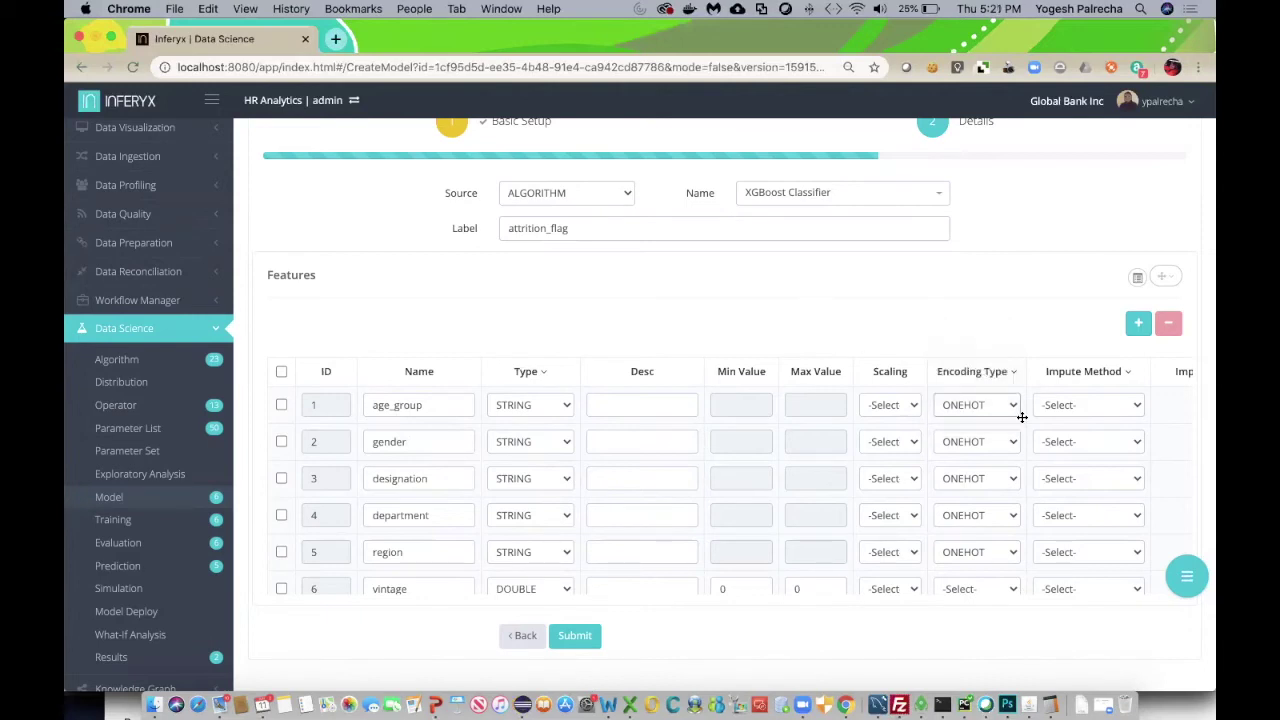
left_click(1081, 404)
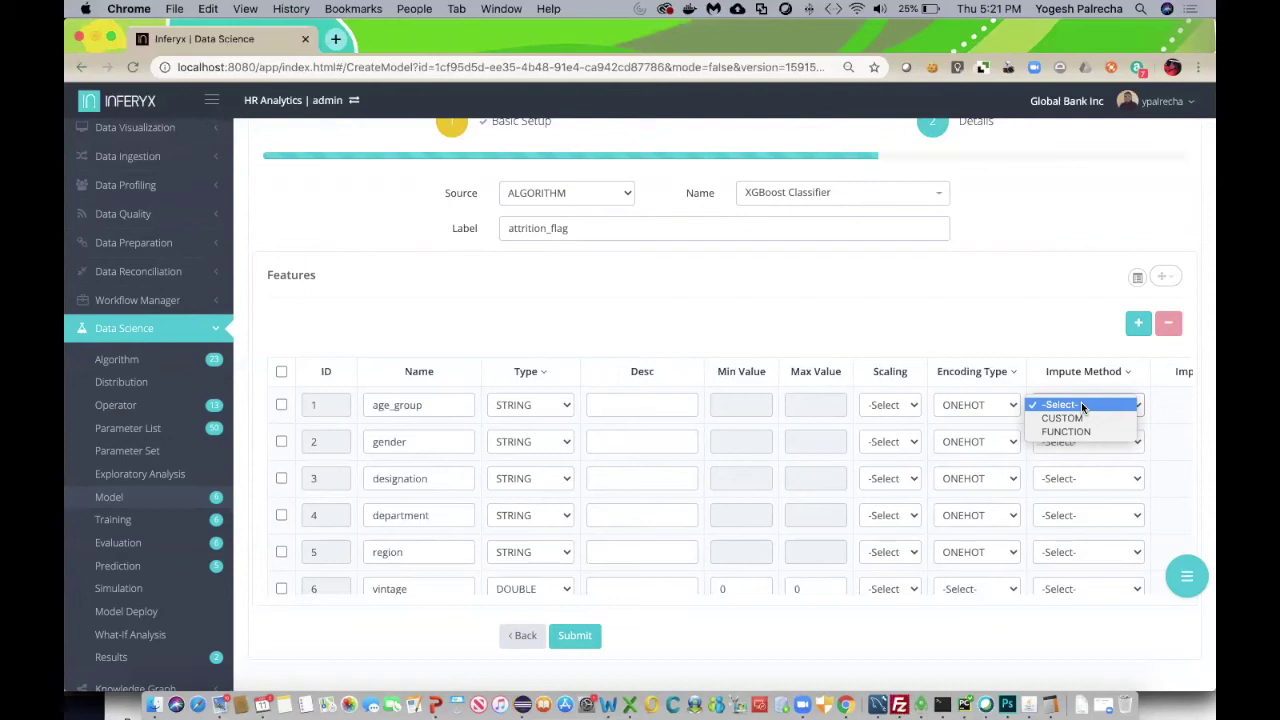
left_click(839, 318)
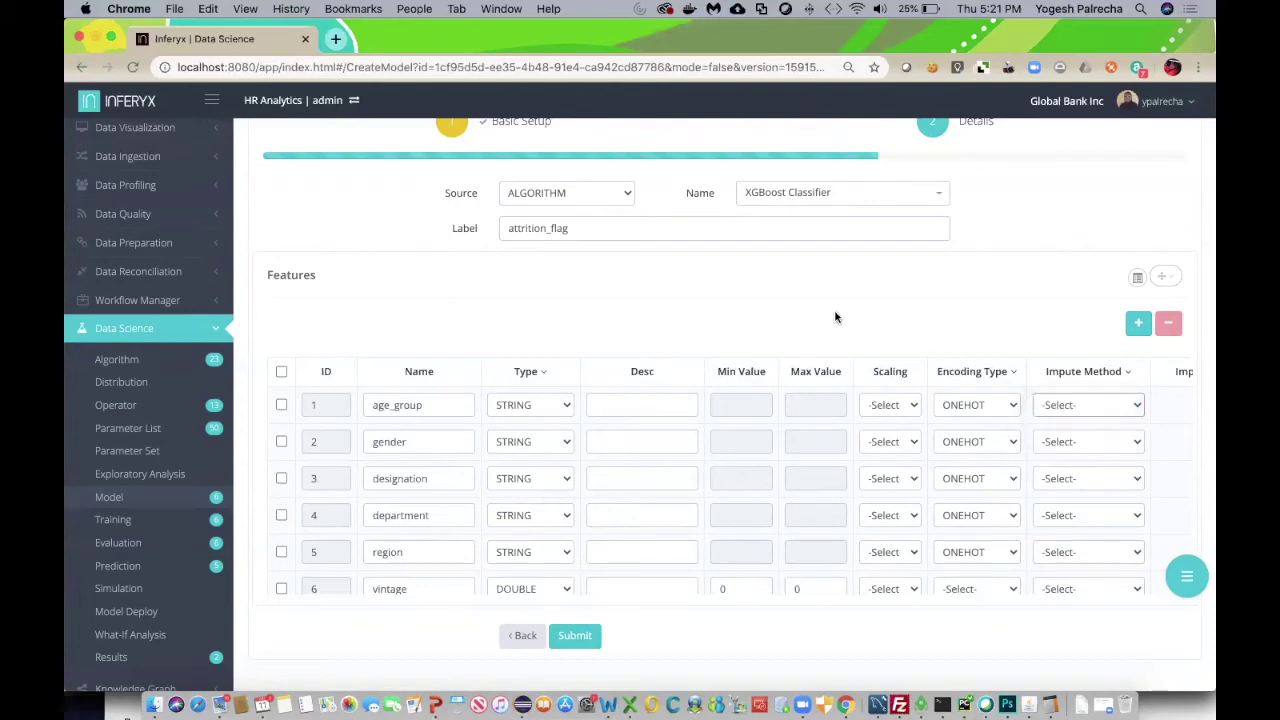
- Open the training train_employee_attrition_xgboost_classifier_new for editing from the Data Science training list
left_click(165, 521)
scroll(798, 533, "up", 3)
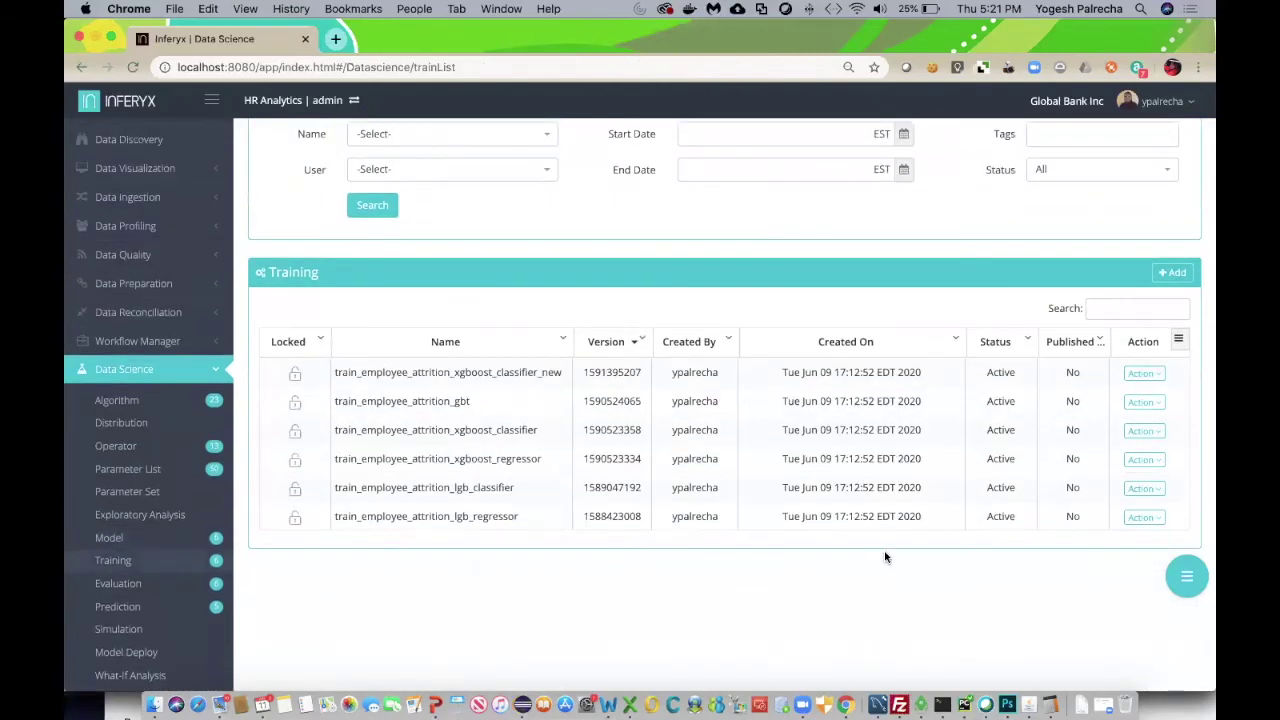
scroll(948, 298, "down", 2)
left_click(1145, 364)
left_click(1039, 415)
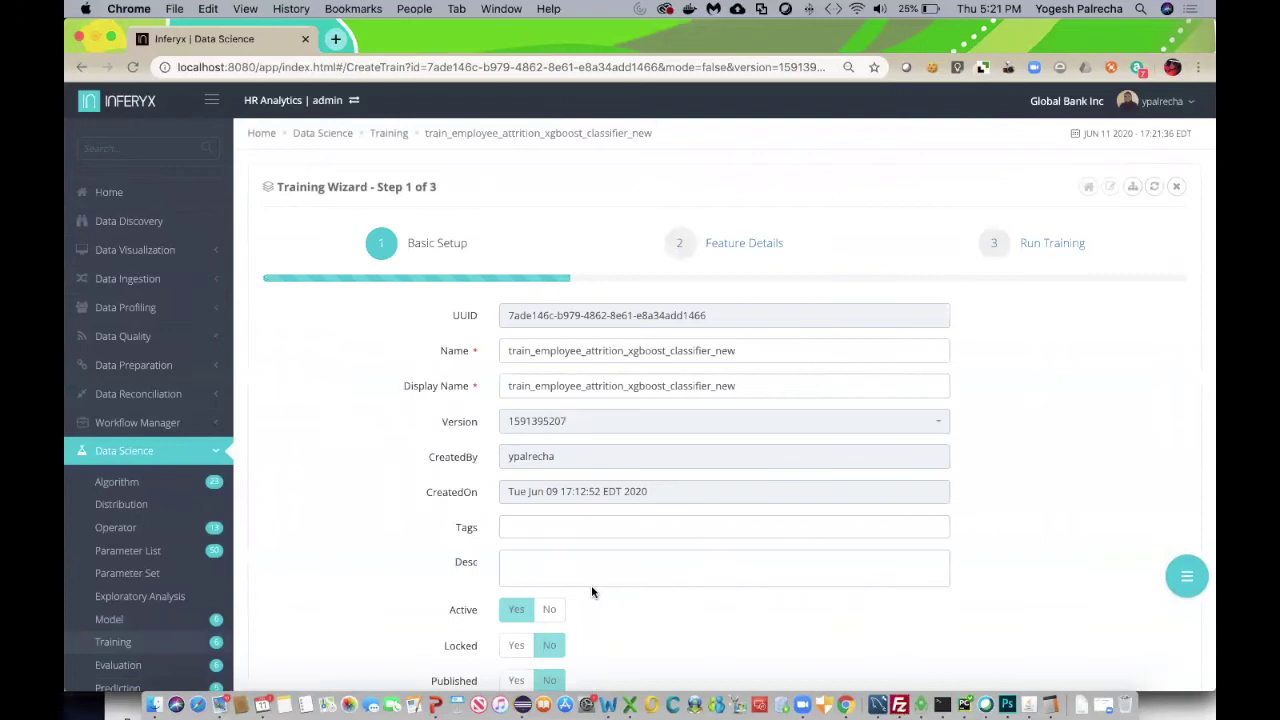
- Continue to the training's Feature Details stage and check the selectable models, keeping model_employee_attrition_xgboost_classifier_new
scroll(591, 585, "down", 5)
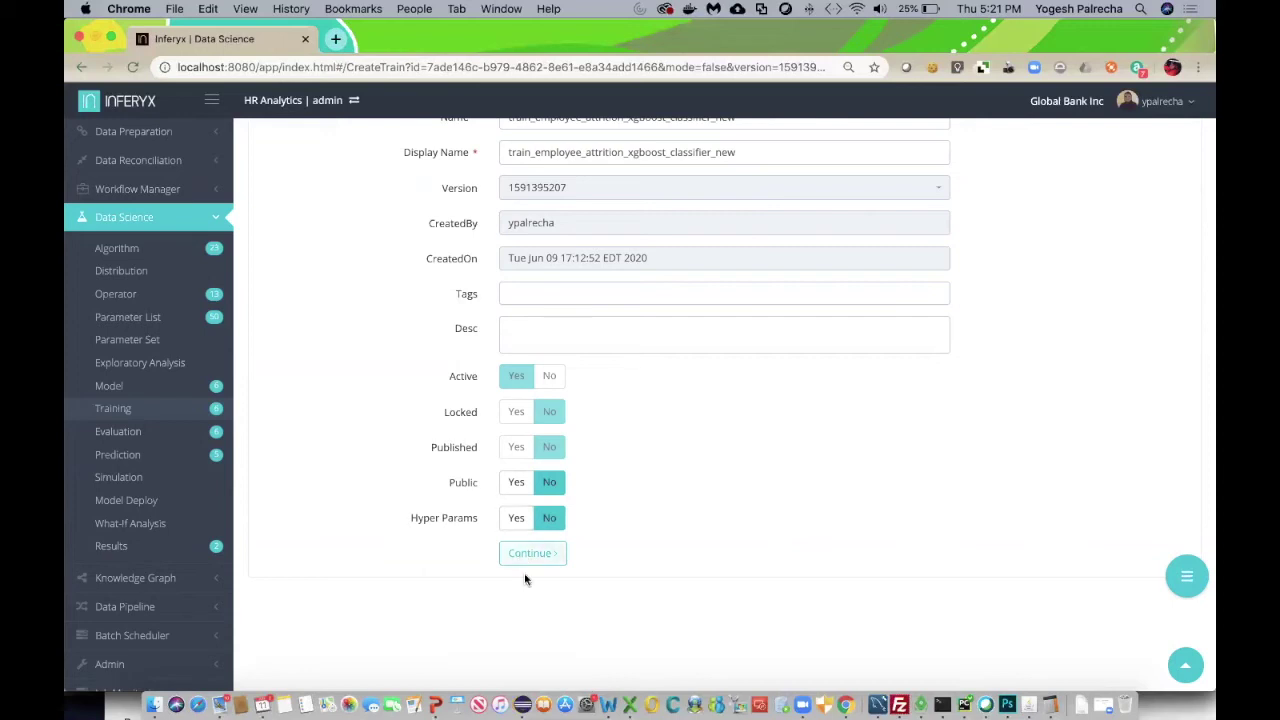
left_click(529, 556)
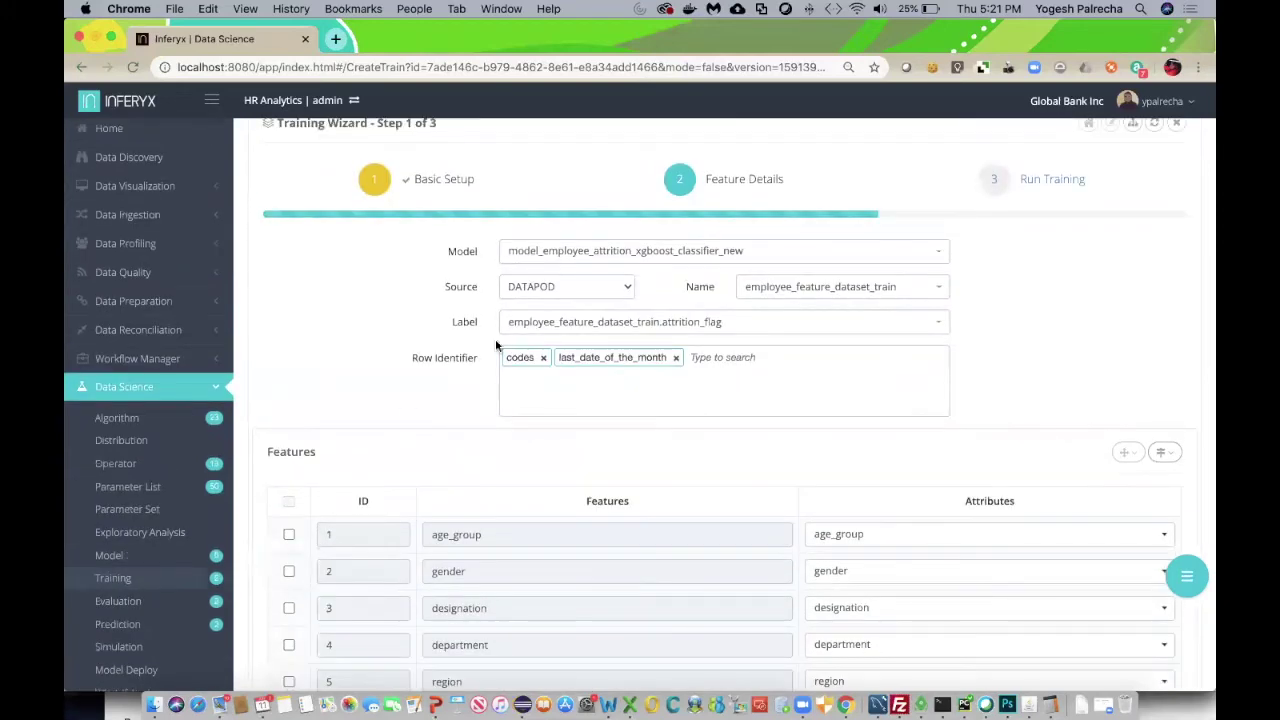
left_click(565, 256)
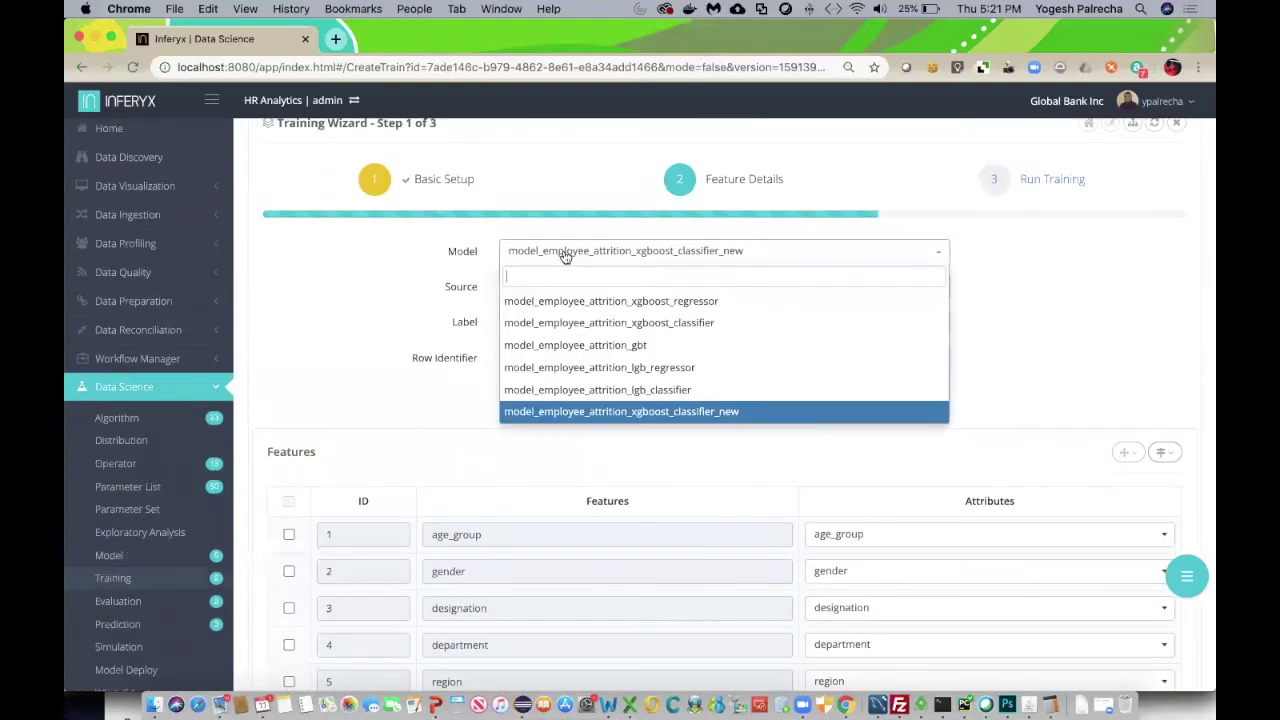
left_click(407, 282)
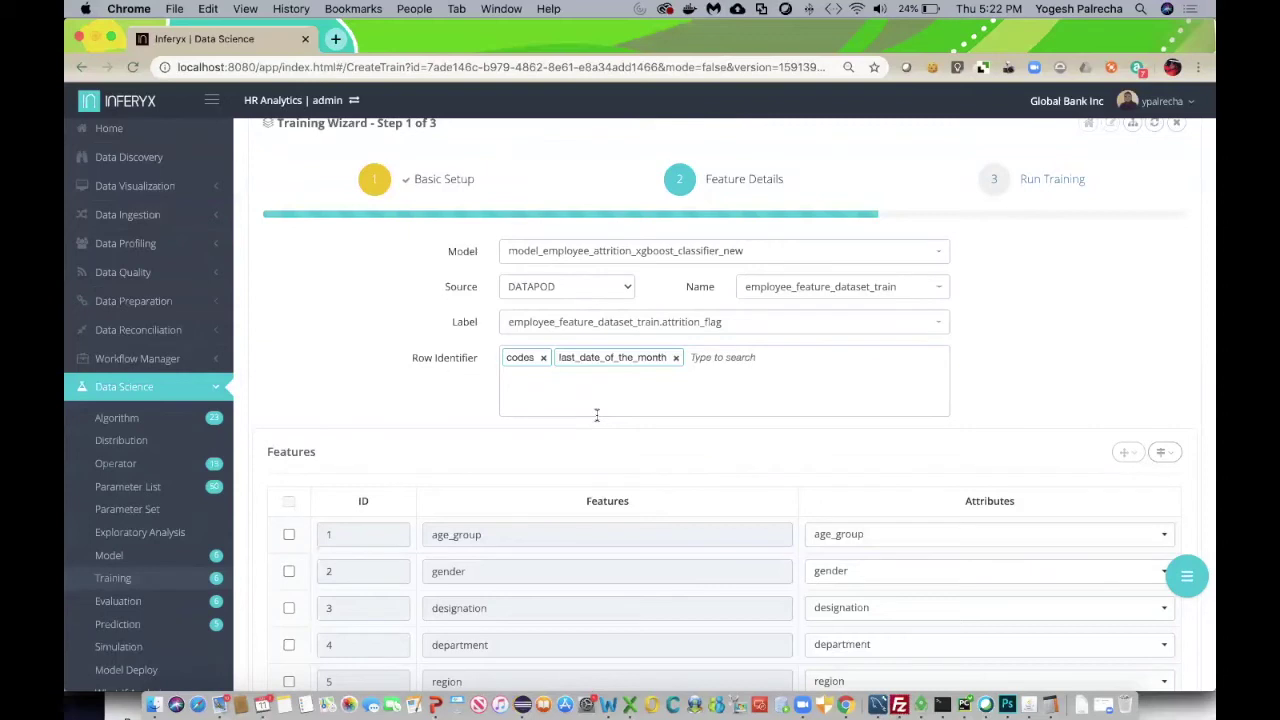
- Continue to the Run Training stage and check the storage options for the train result, keeping FILE
scroll(596, 420, "down", 5)
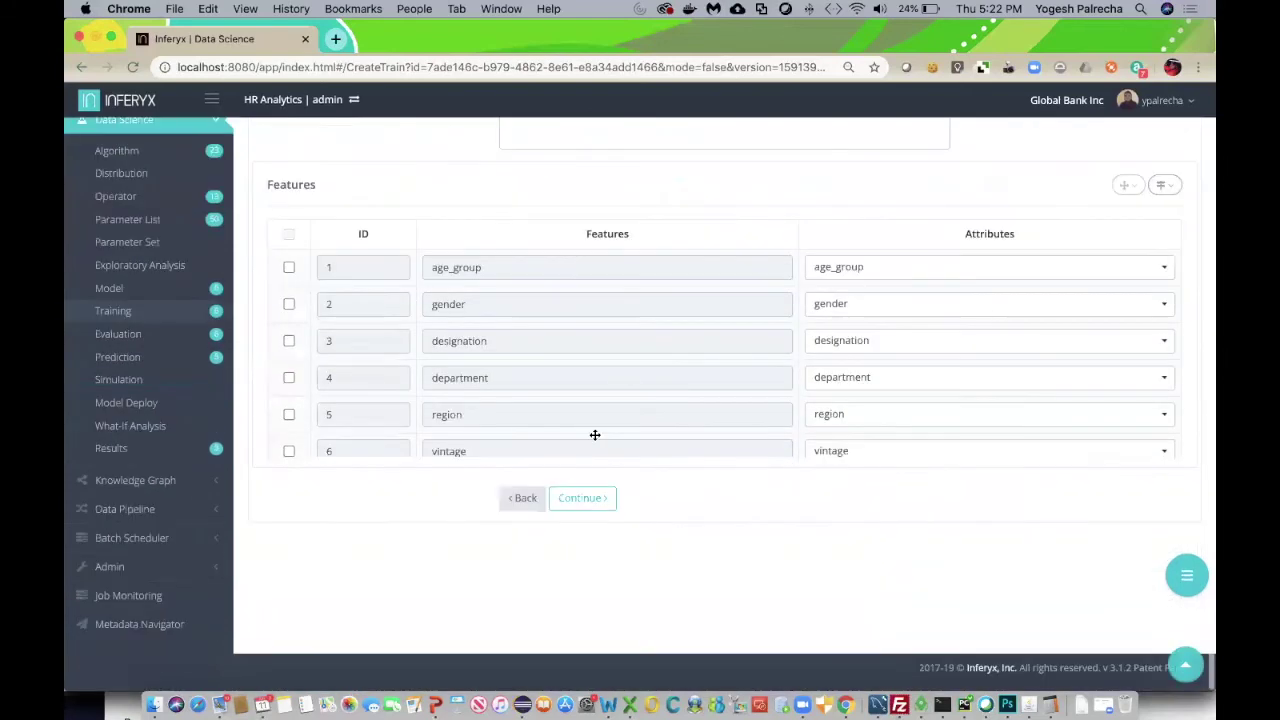
left_click(585, 500)
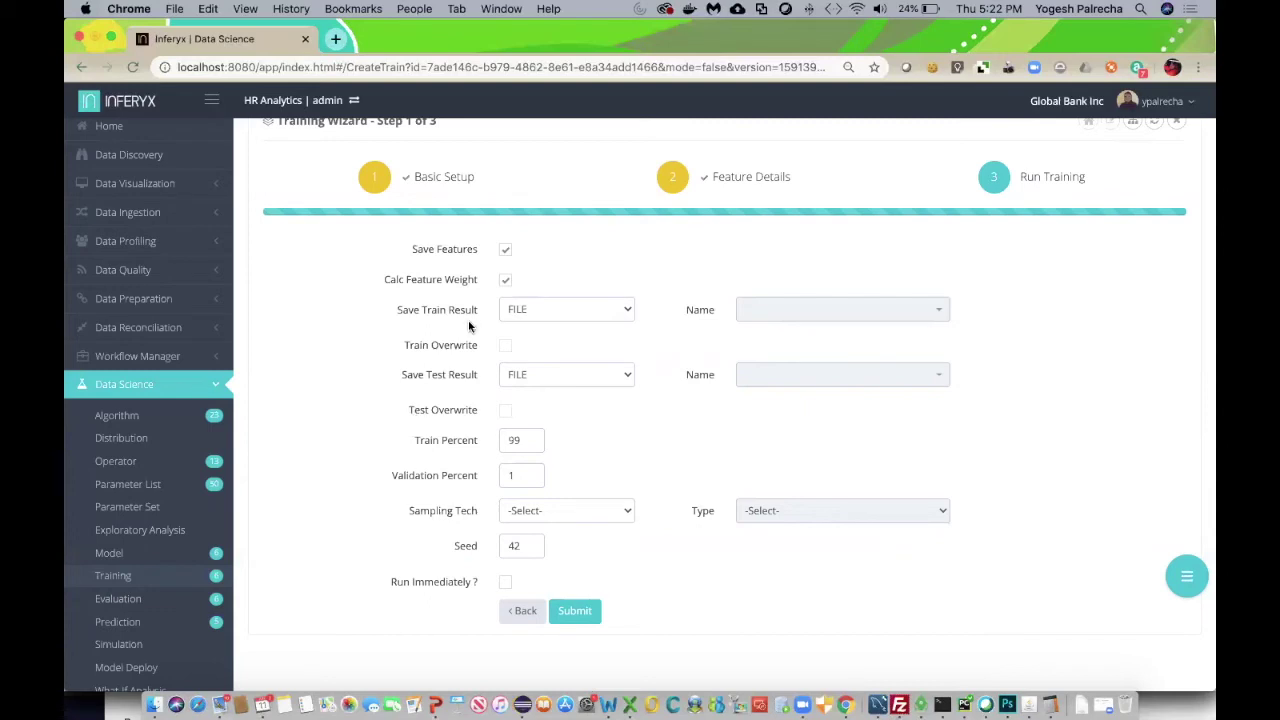
left_click(544, 310)
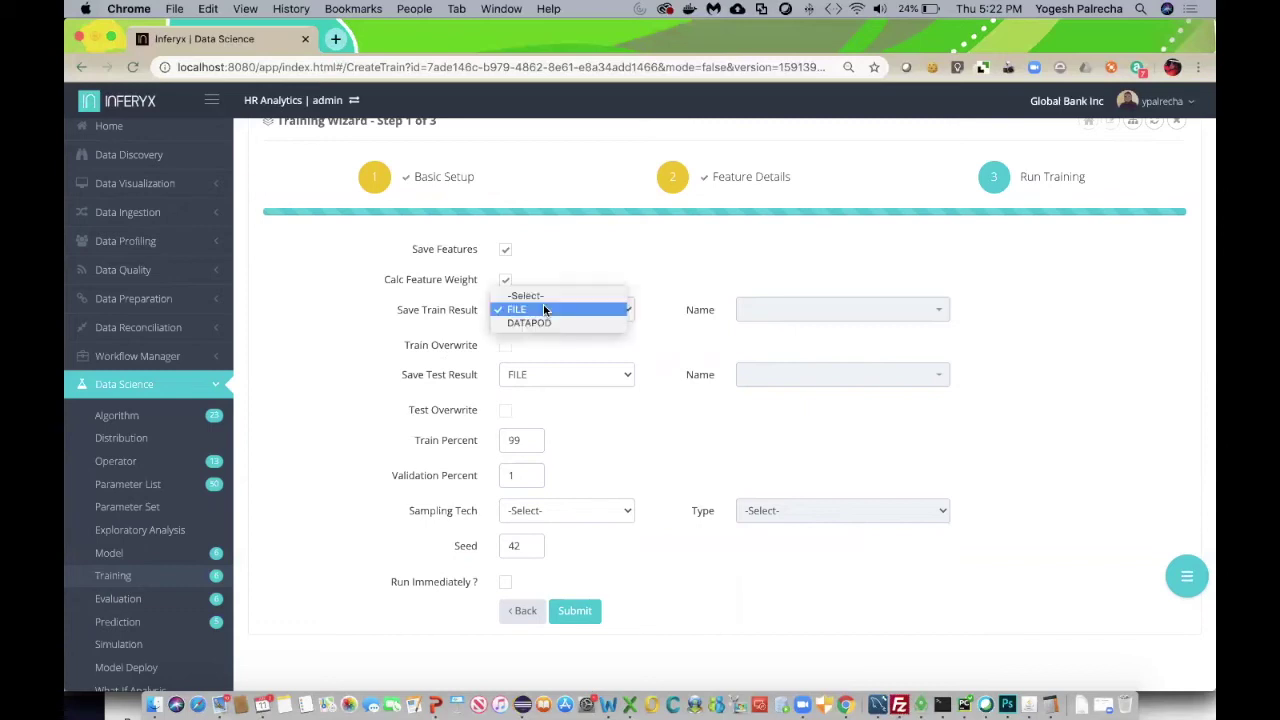
left_click(613, 347)
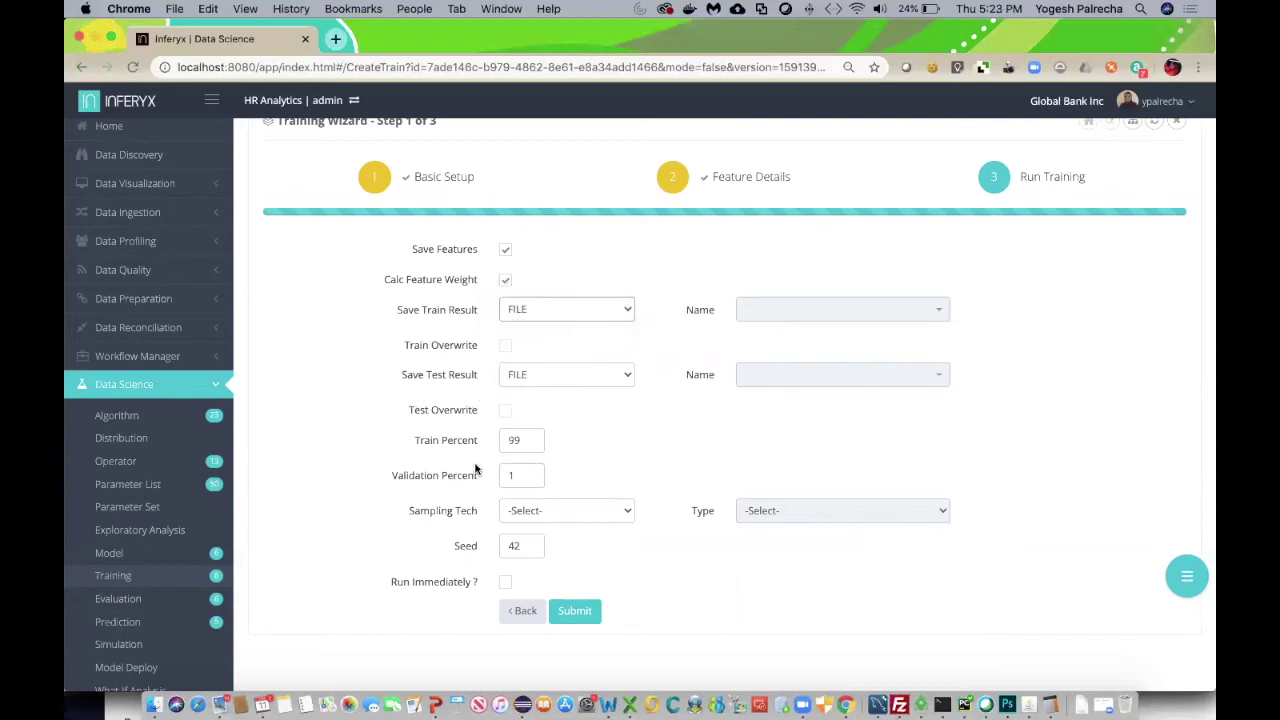
- Check the sampling techniques offered for the training run, leaving none selected
scroll(475, 469, "down", 2)
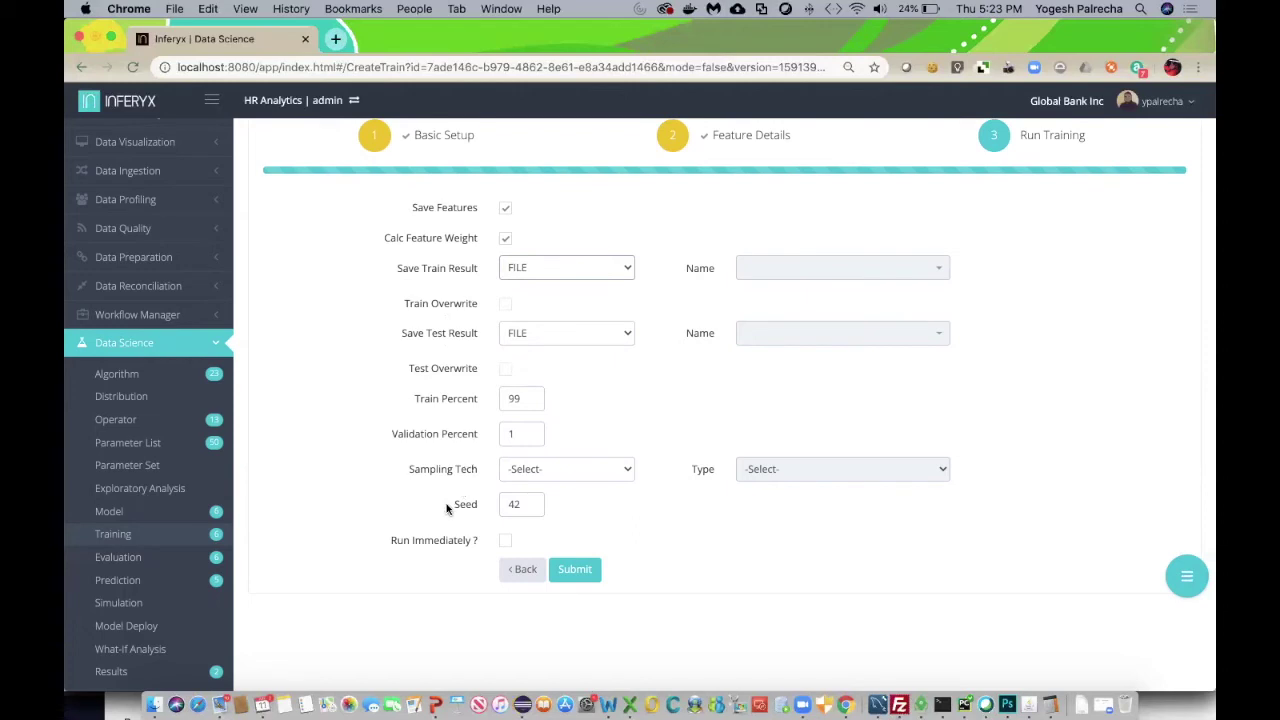
left_click(546, 470)
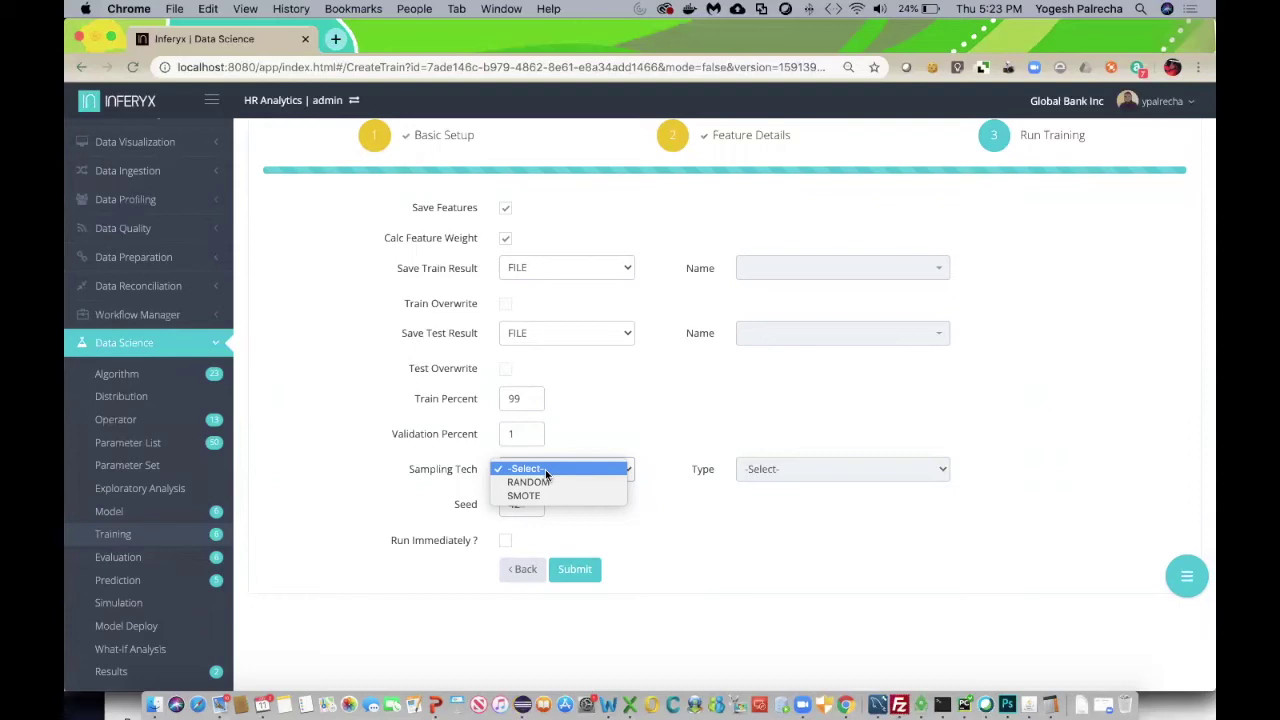
left_click(545, 469)
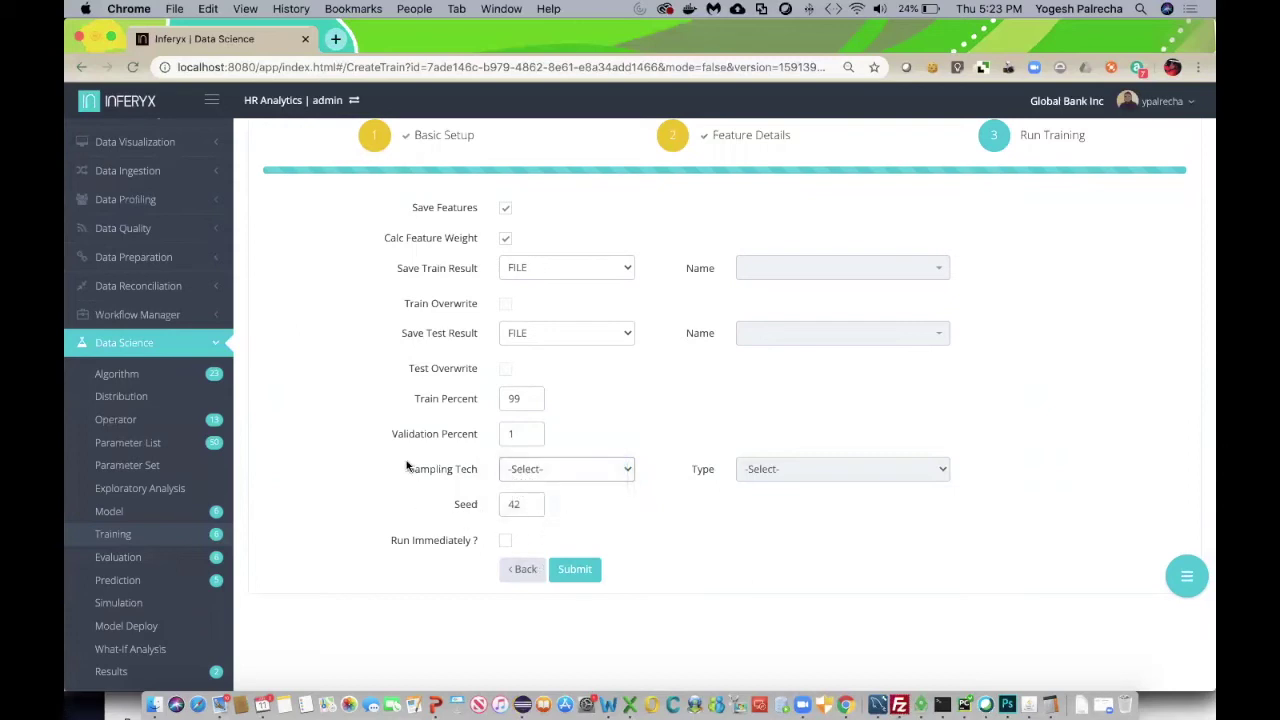
scroll(255, 535, "down", 2)
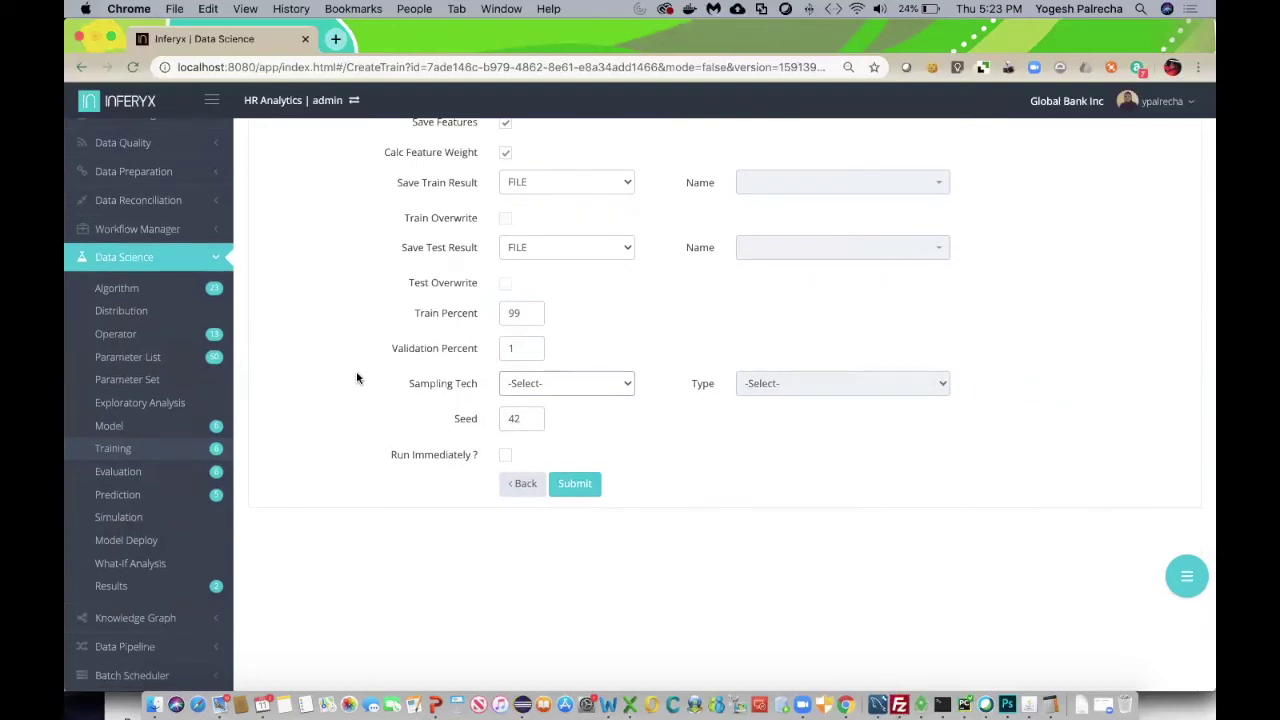
- Start executing train_employee_attrition_xgboost_classifier_new from the training list, with paramlist_xgboost_classifier_woh as the paramlist for its run parameters
left_click(147, 449)
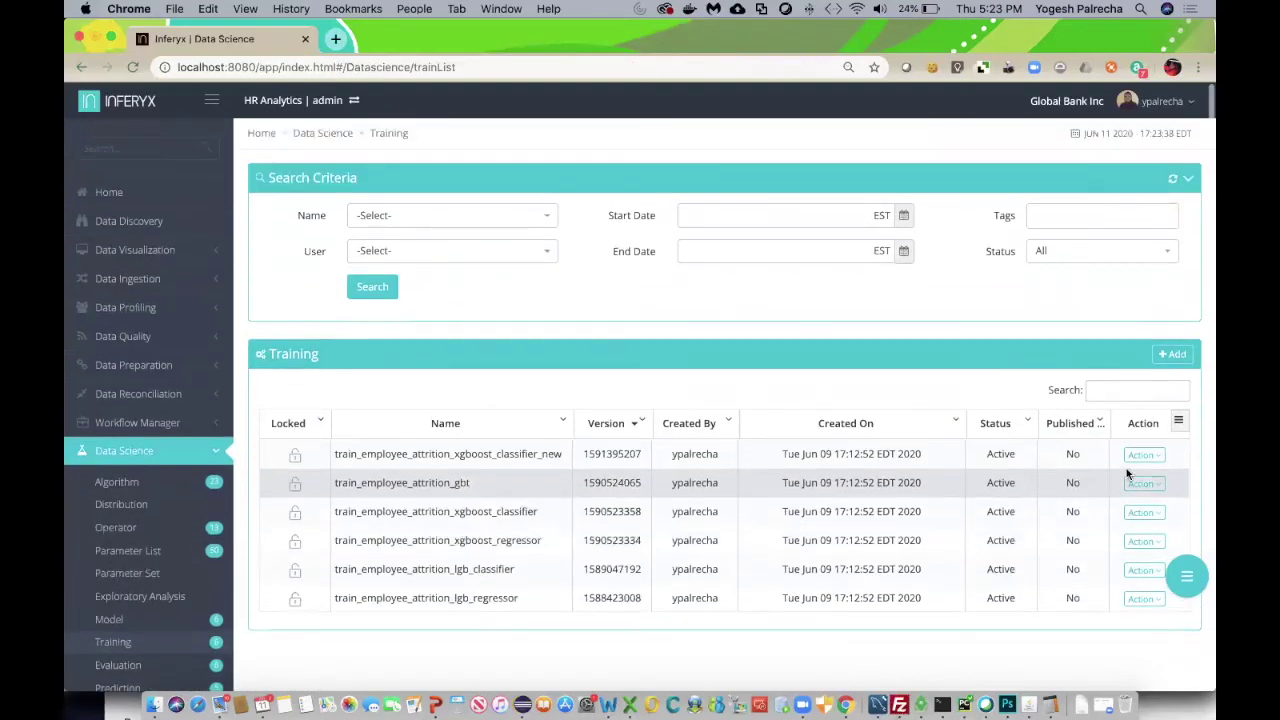
left_click(1141, 455)
left_click(1048, 607)
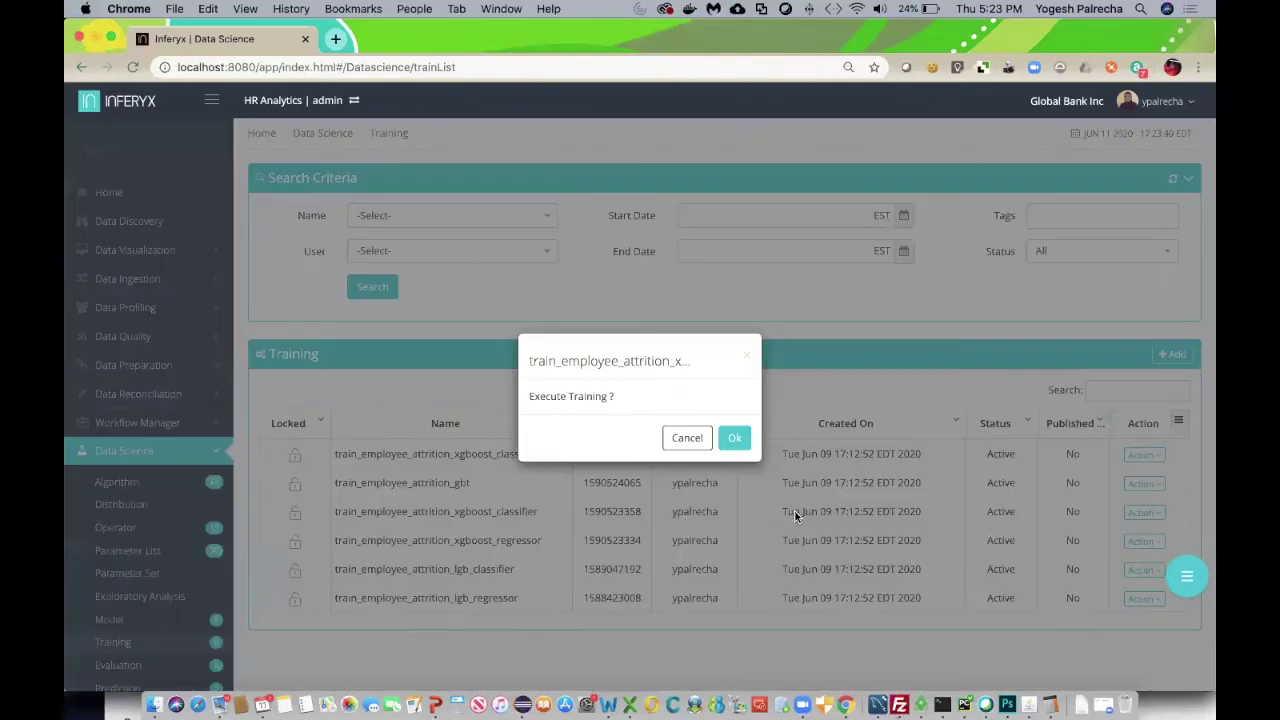
left_click(736, 438)
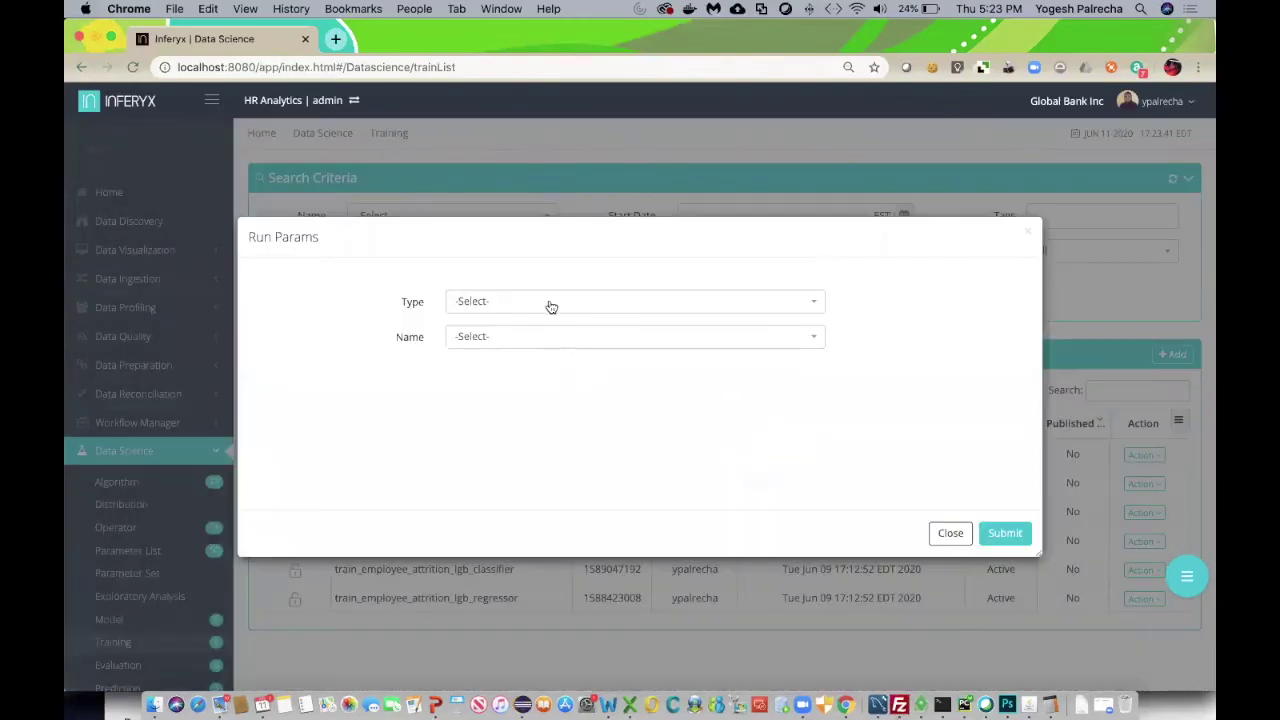
left_click(550, 303)
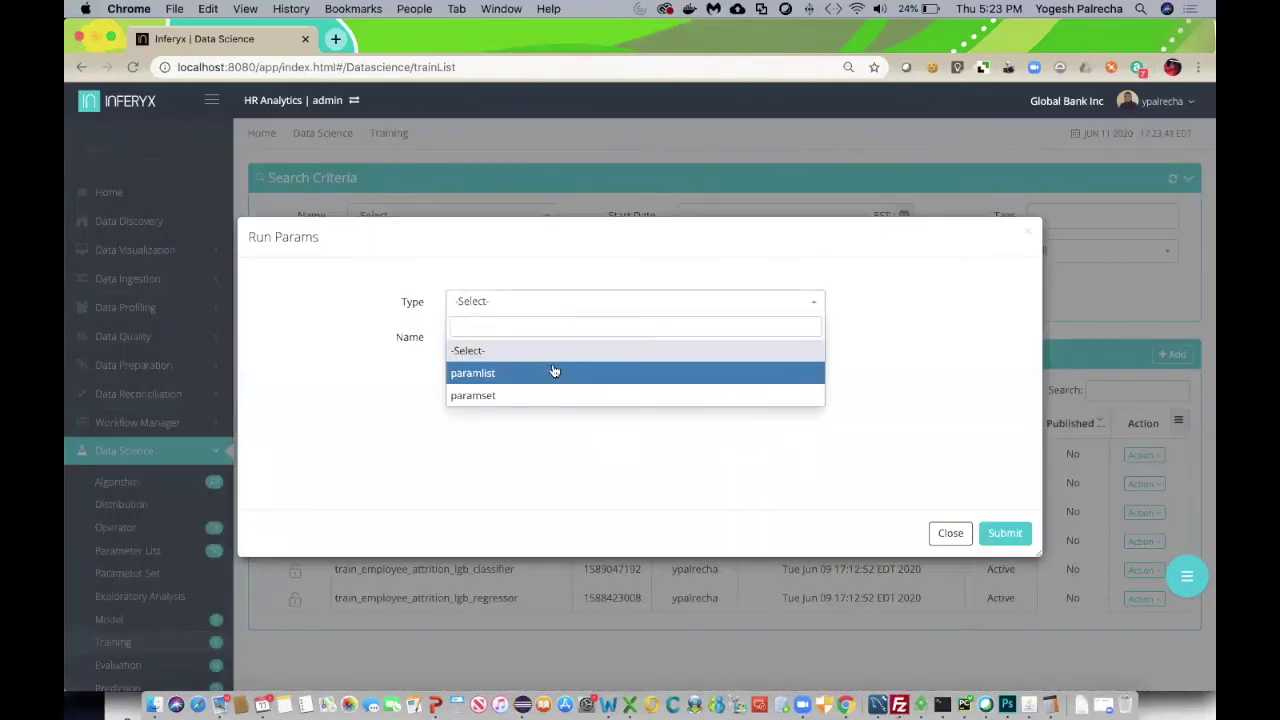
left_click(553, 372)
left_click(543, 338)
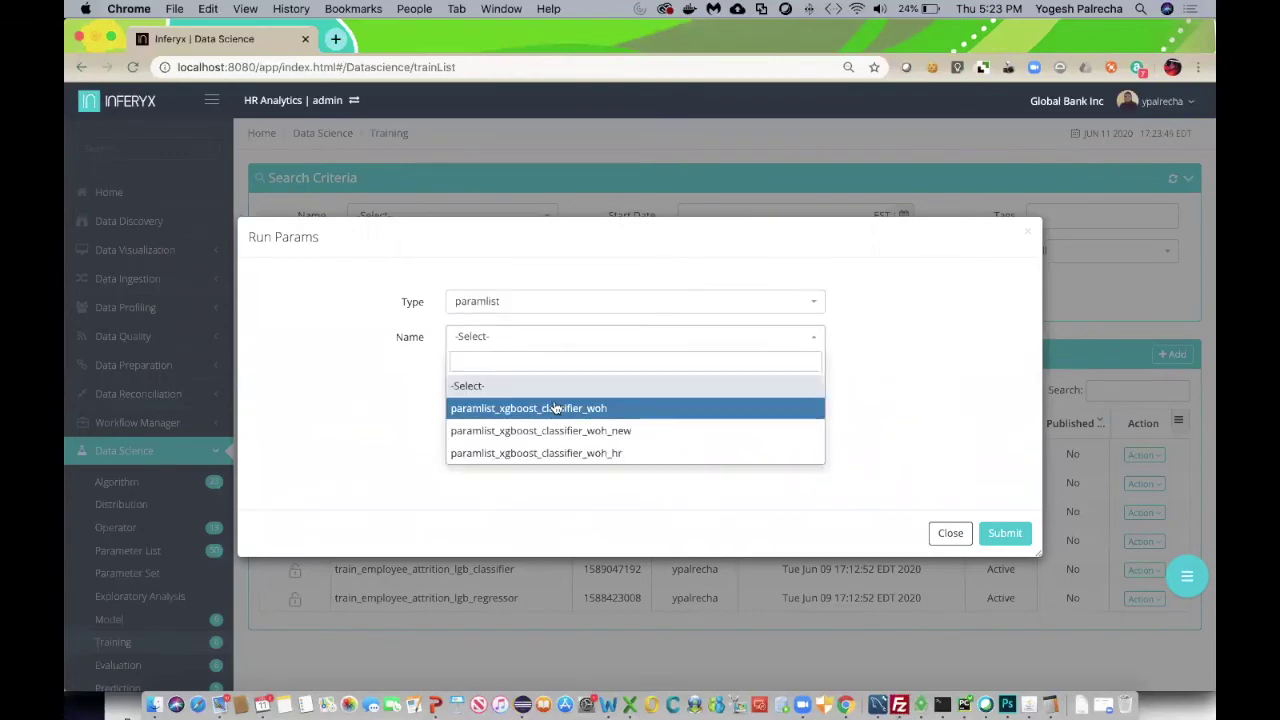
left_click(553, 407)
- Look through the run parameters of the chosen parameter list, then close them without submitting the training
scroll(743, 470, "down", 5)
scroll(743, 475, "down", 10)
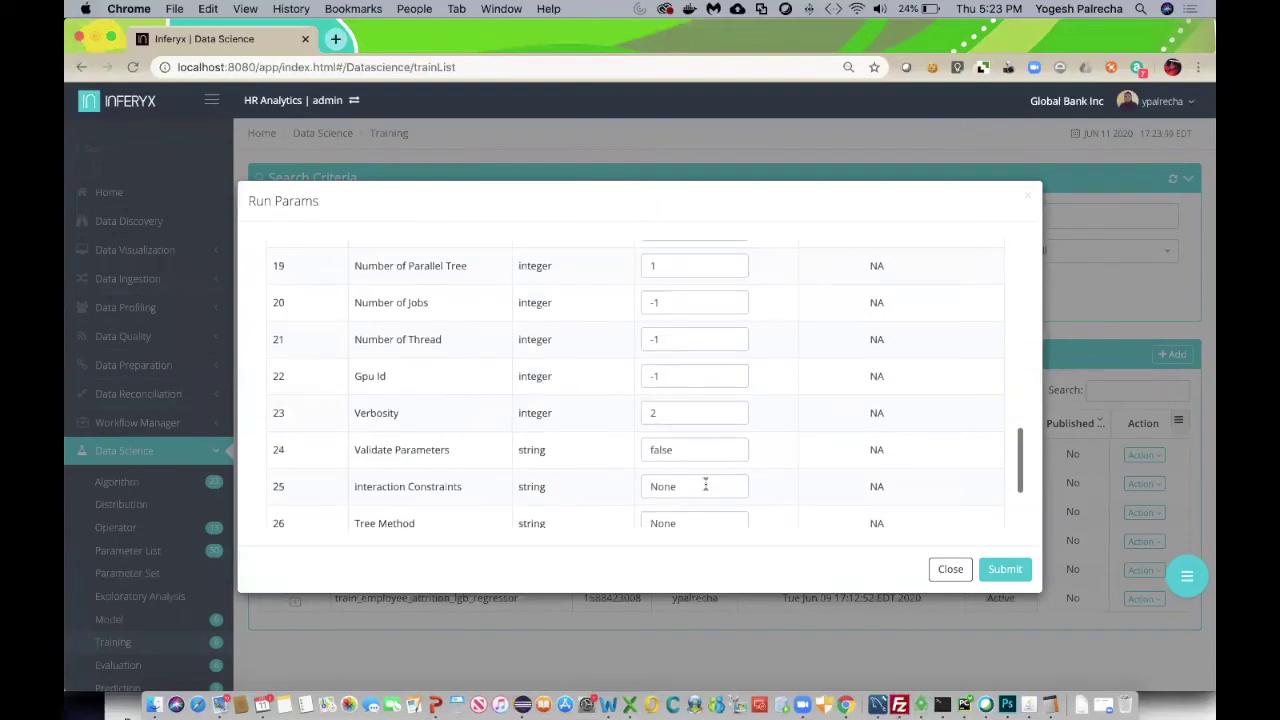
scroll(705, 484, "down", 2)
left_click(671, 353)
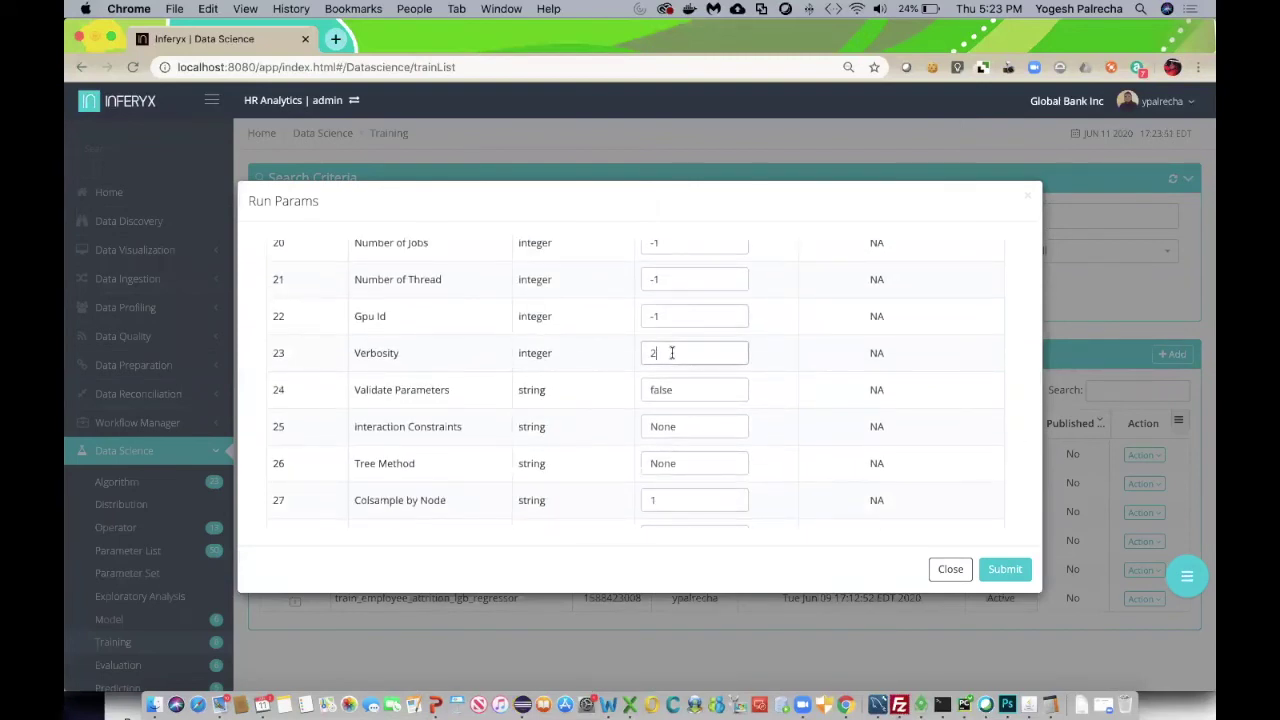
left_click(938, 574)
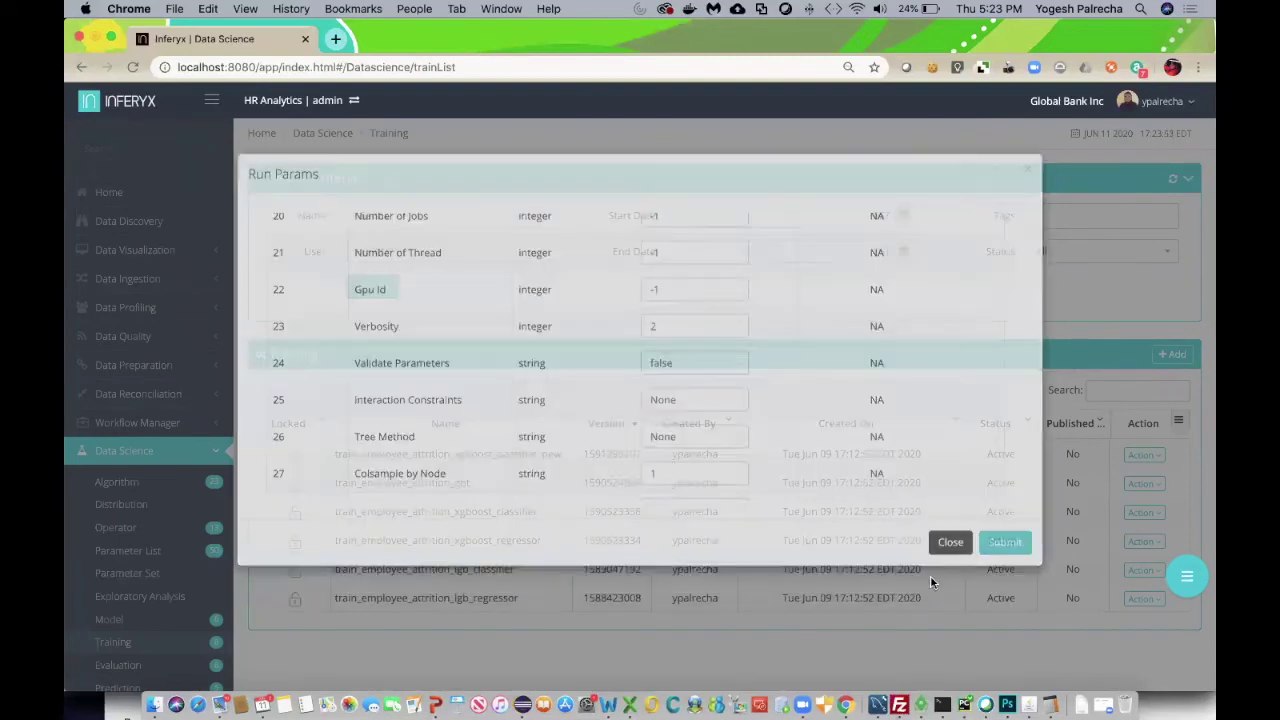
- Reload the Training list page
right_click(286, 639)
left_click(249, 548)
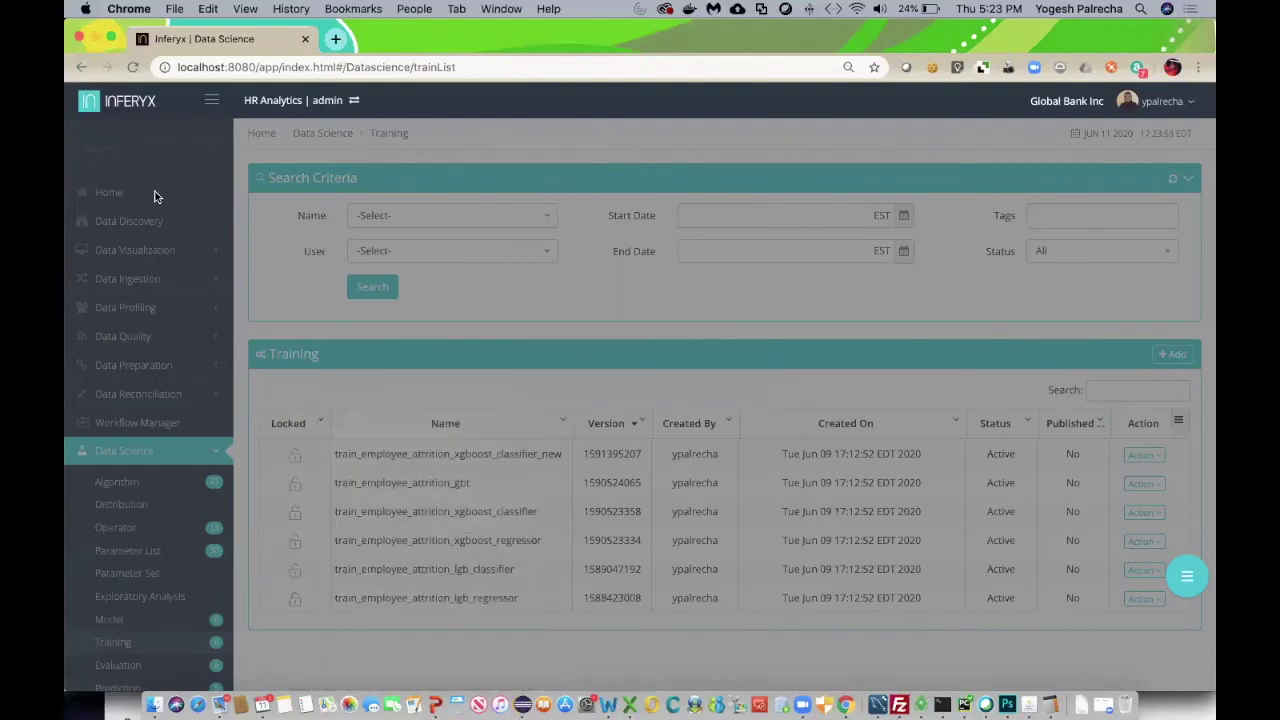
left_click(133, 67)
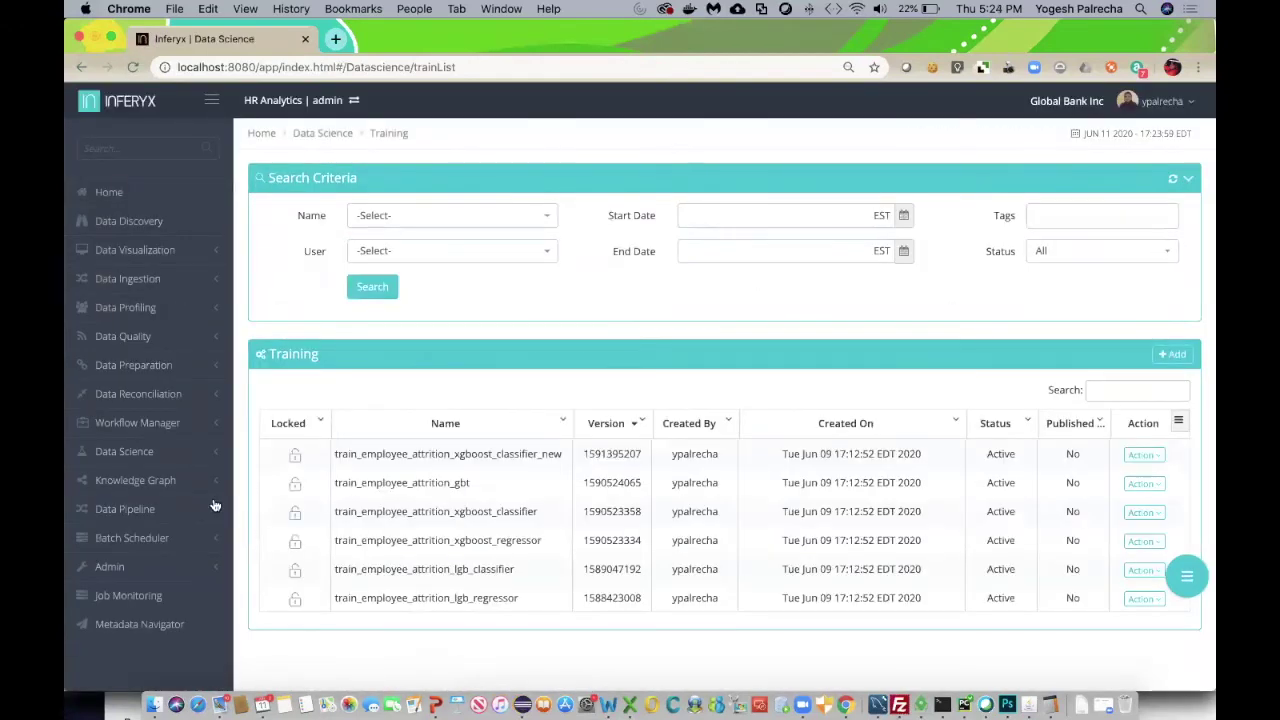
- Open the Data Science model results and view the train_employee_attrition_xgboost_classifier run submitted on Jun 10 at 14:28:22
left_click(149, 451)
scroll(145, 430, "down", 3)
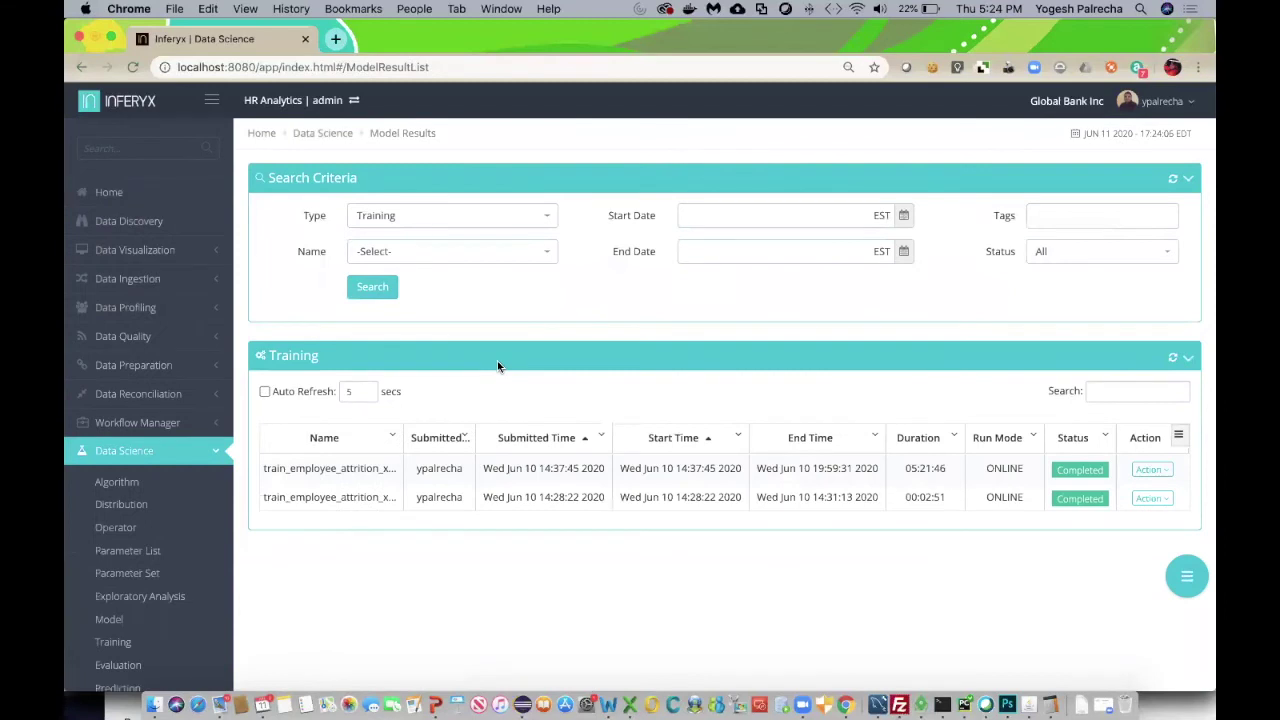
left_click(1152, 498)
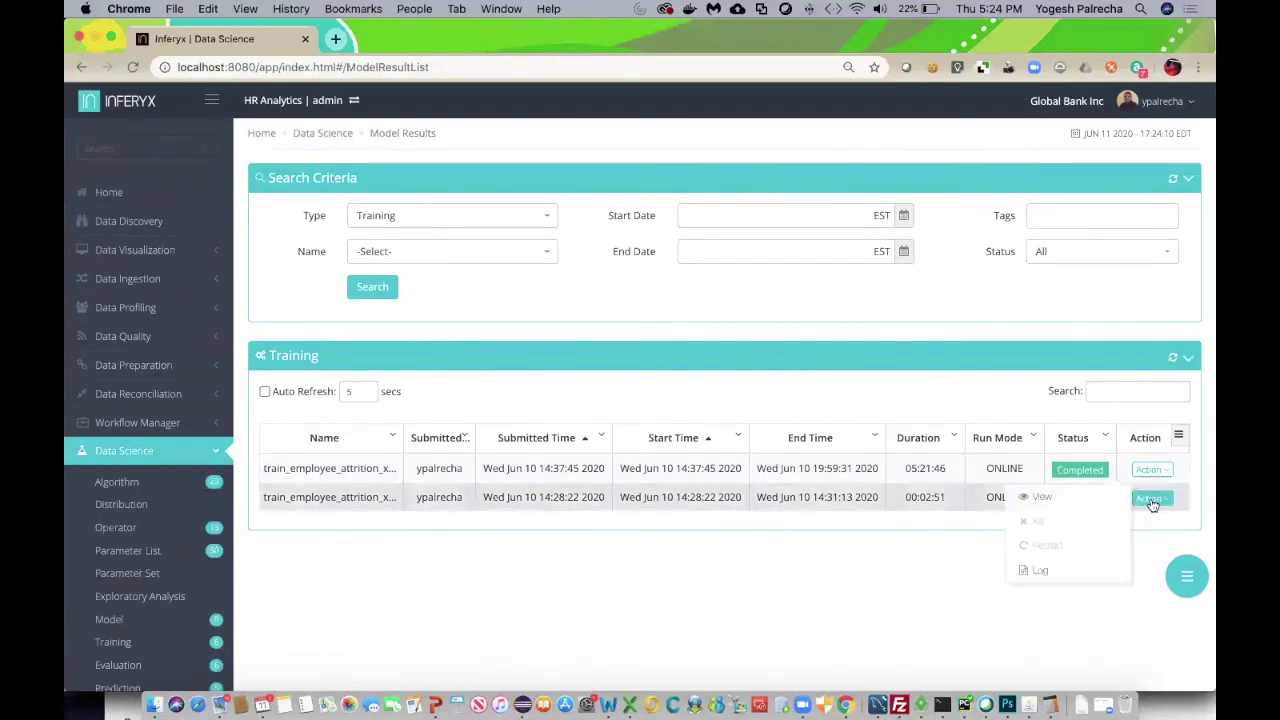
left_click(1149, 499)
left_click(1114, 526)
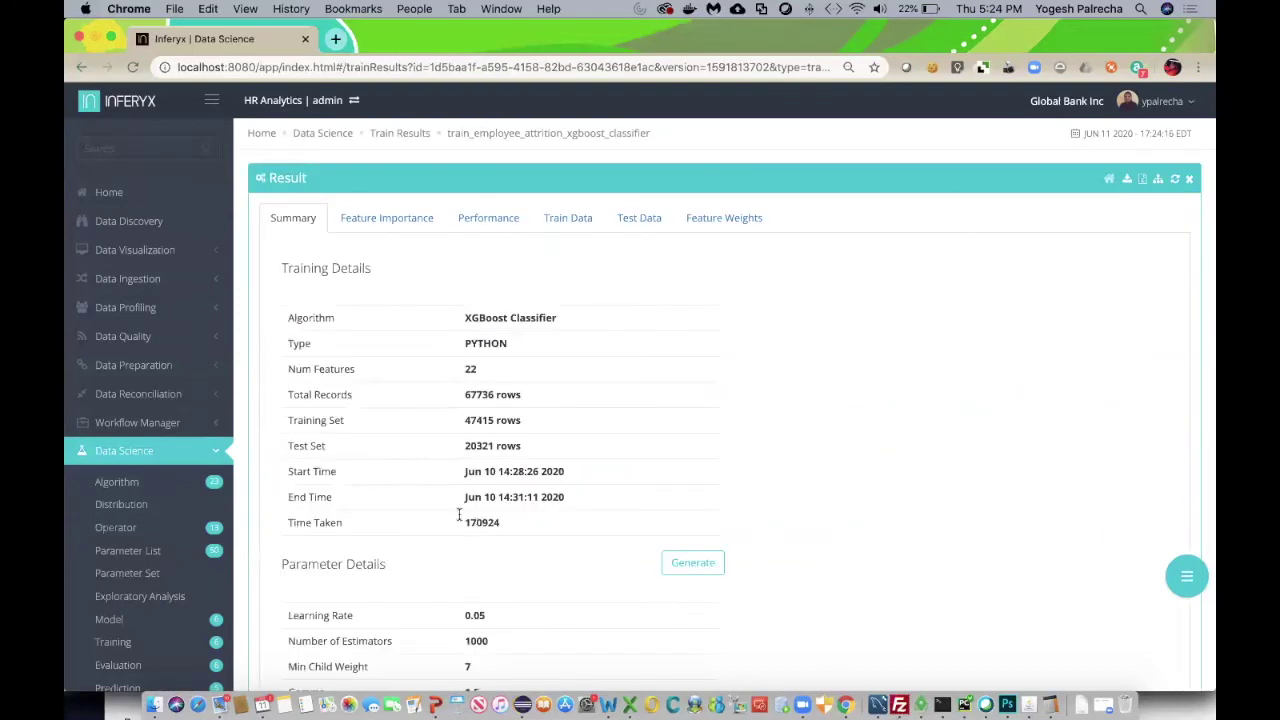
- Review the feature and record counts in the training summary, then examine the feature importance chart and details table
double_click(468, 370)
double_click(475, 395)
left_click(386, 217)
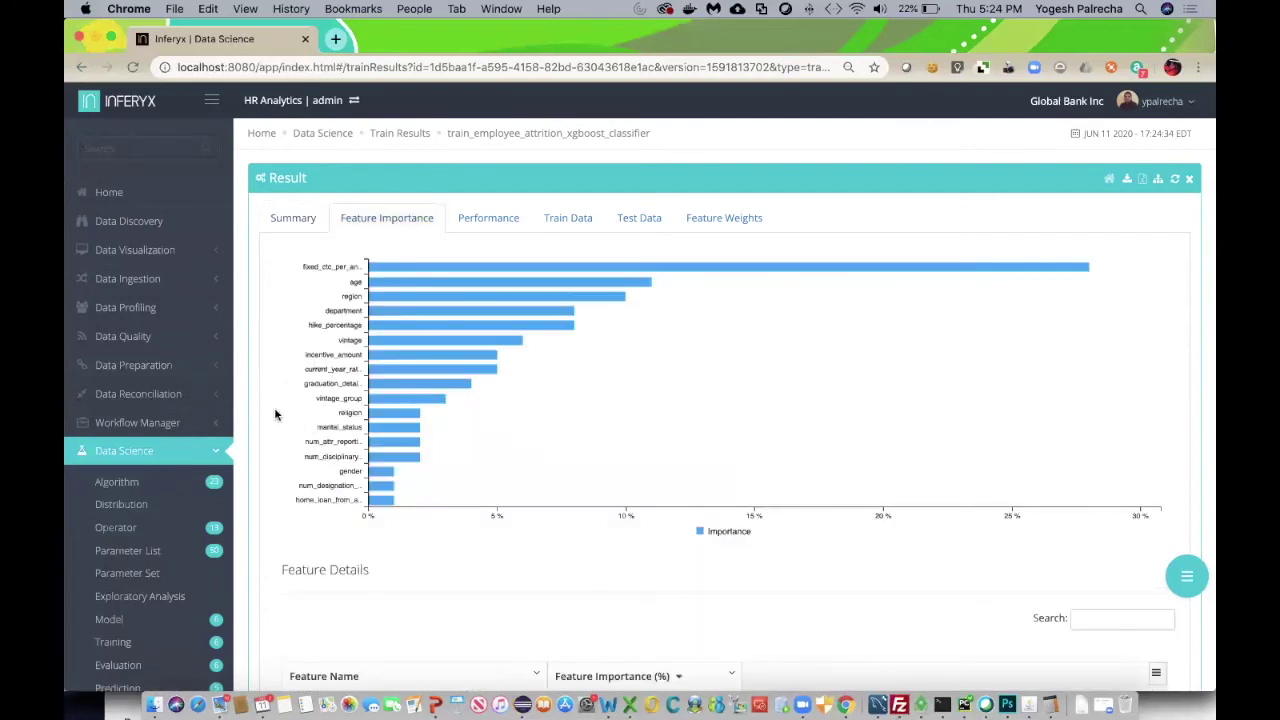
scroll(275, 410, "down", 2)
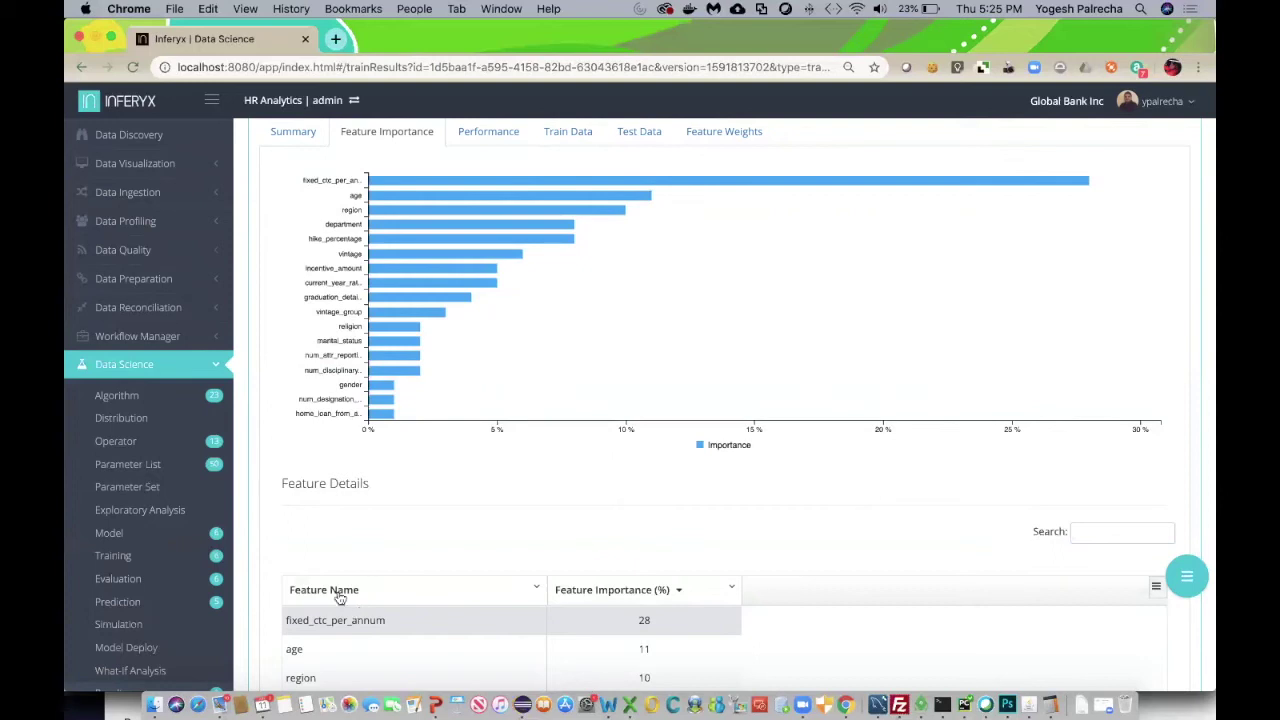
scroll(263, 249, "up", 2)
- Examine the training run's performance metrics, ROC curve, confusion matrix and predicted classes
left_click(486, 216)
scroll(534, 349, "down", 2)
scroll(534, 349, "down", 1)
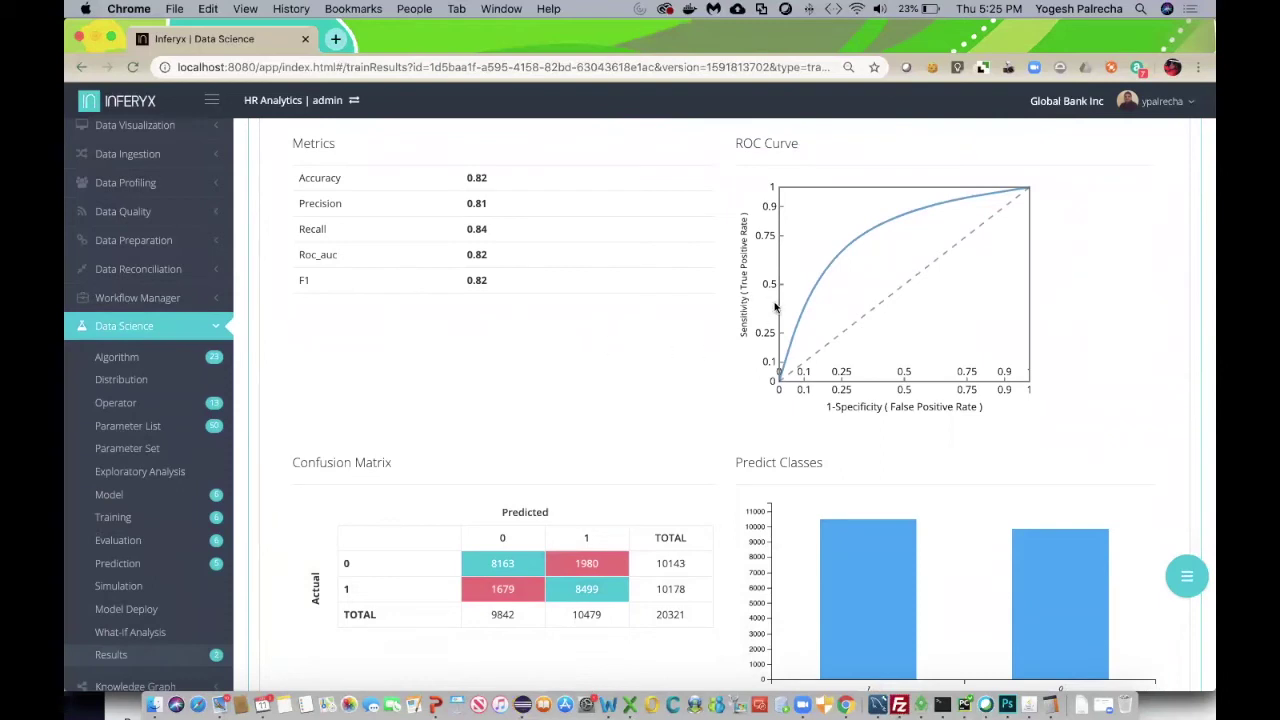
scroll(737, 470, "down", 1)
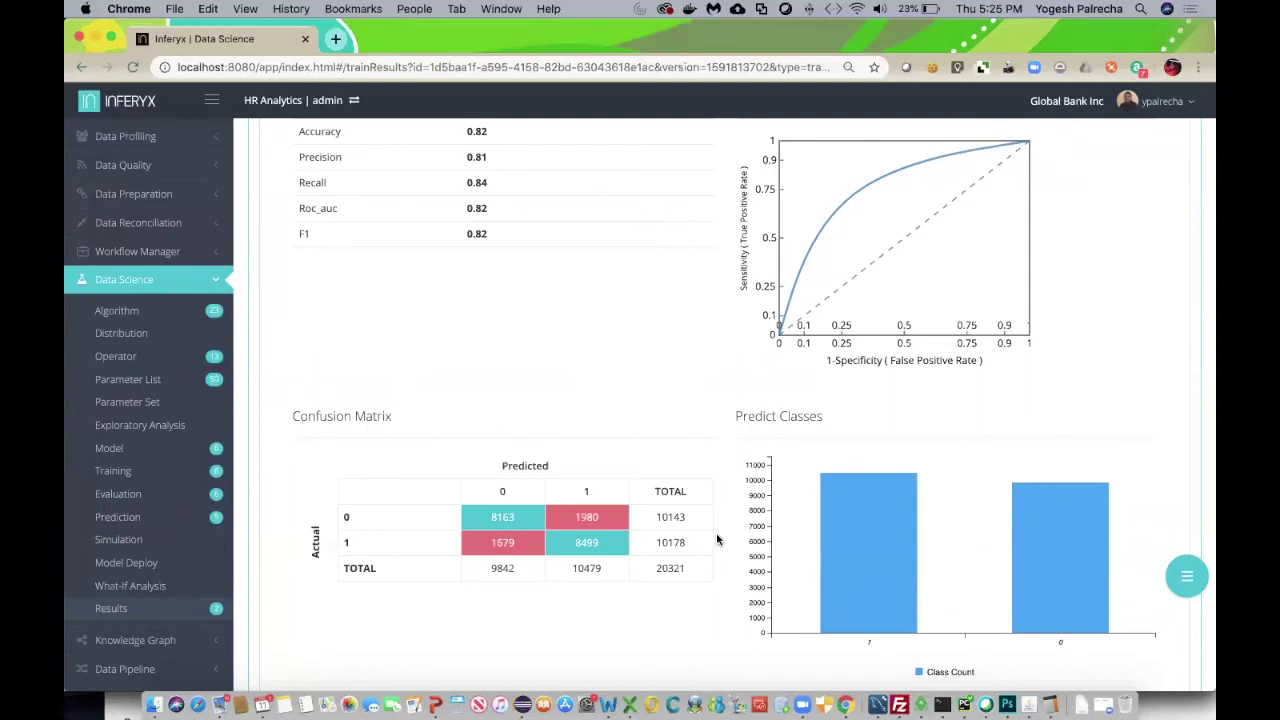
scroll(717, 540, "up", 3)
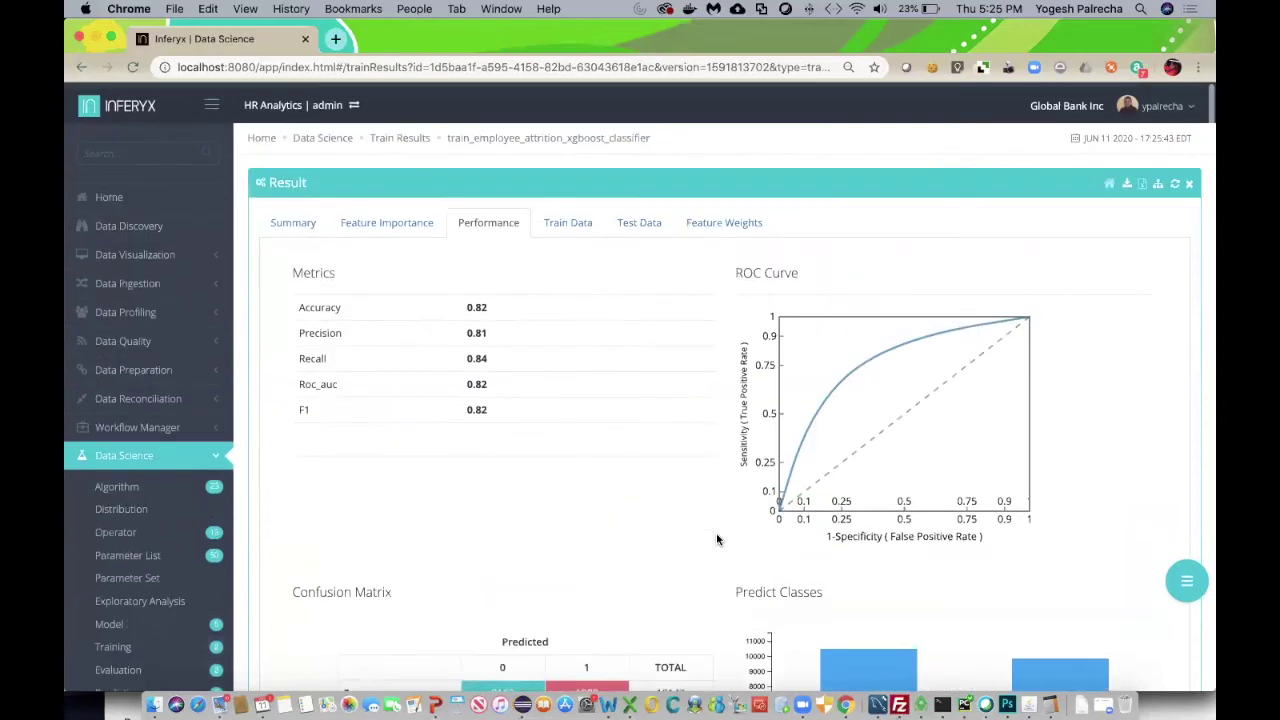
- Look through the columns of the training run's train data
left_click(580, 218)
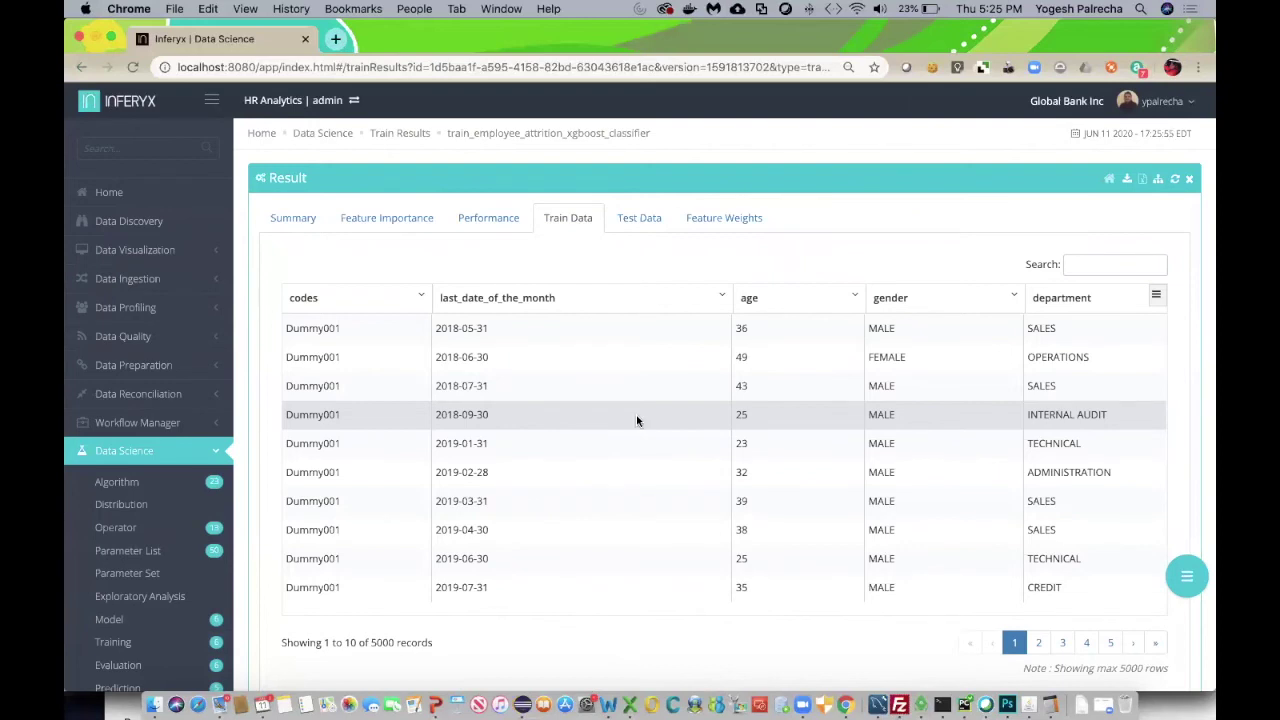
scroll(865, 412, "right", 10)
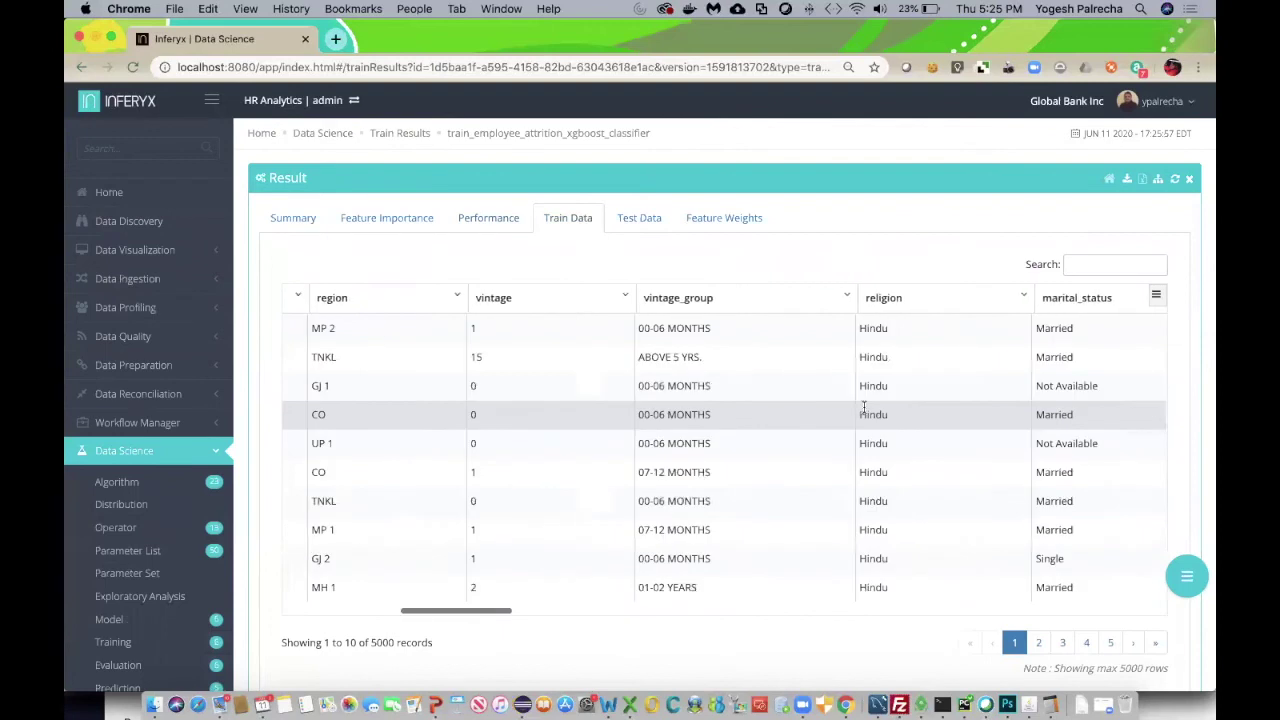
scroll(863, 406, "right", 5)
- Examine the test data's label, class probability and prediction columns, comparing probability_class_0 and probability_class_1 for the first record
left_click(631, 217)
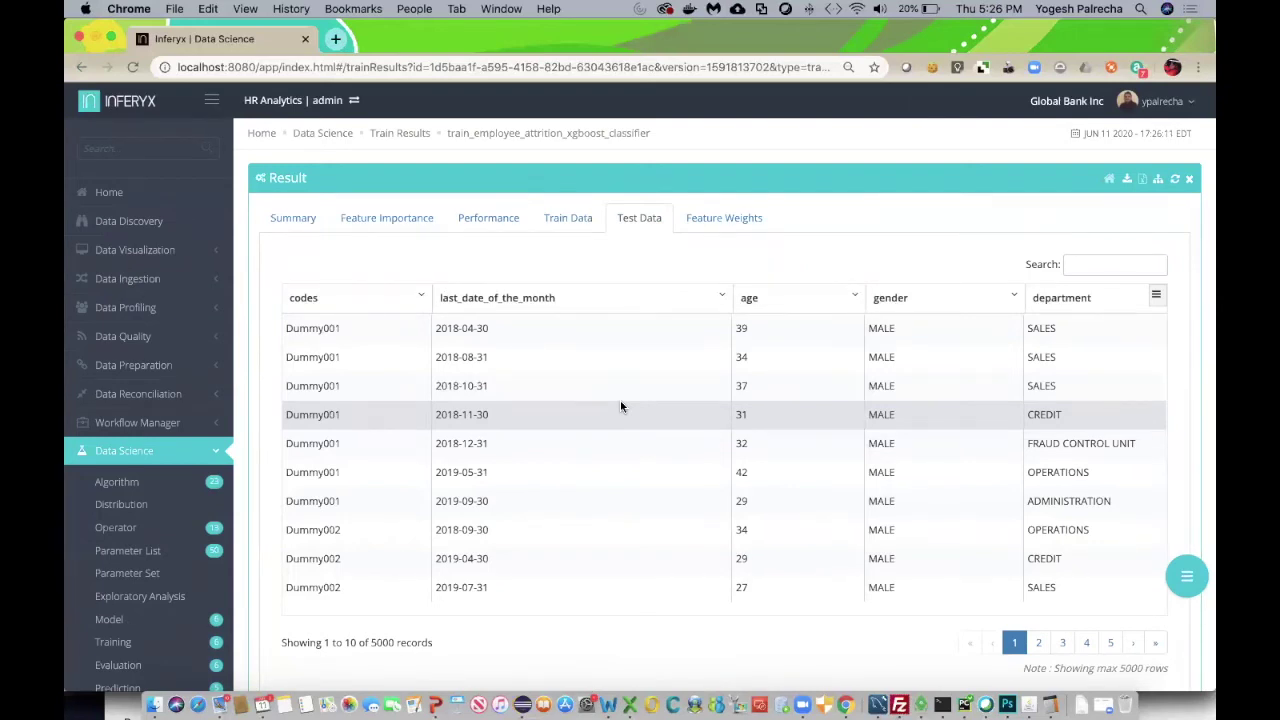
scroll(620, 405, "right", 15)
scroll(620, 405, "right", 10)
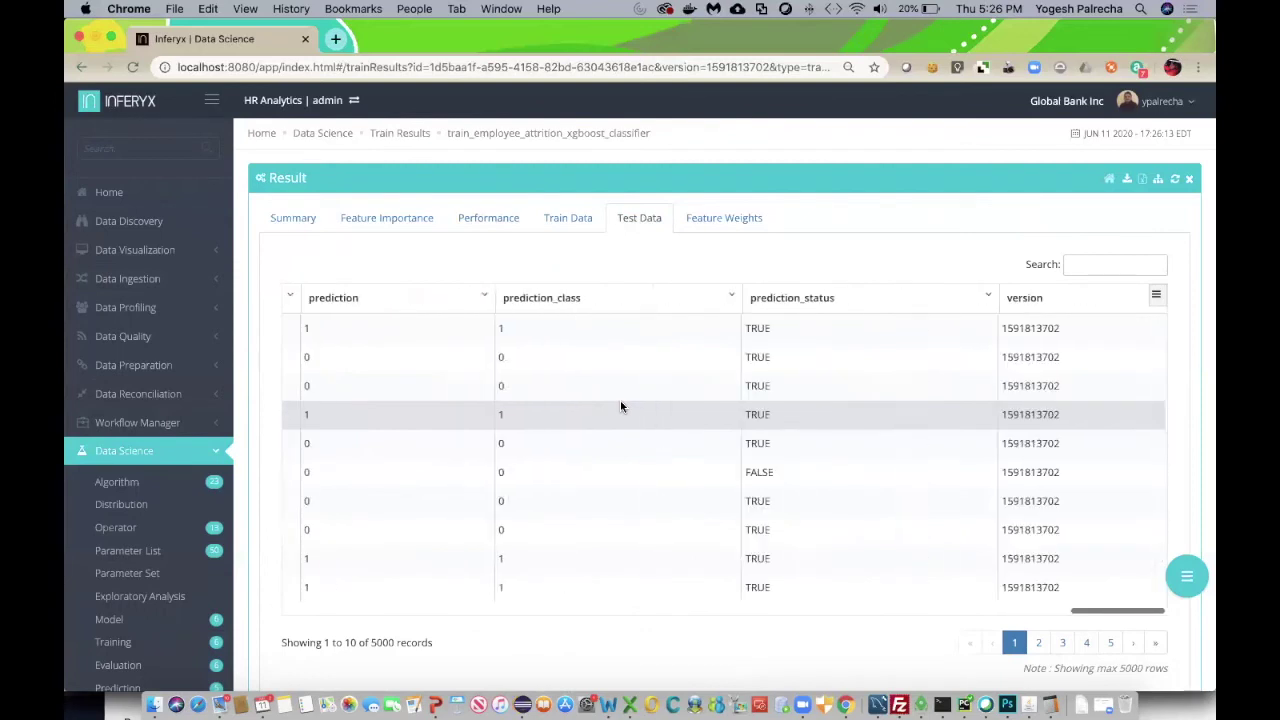
scroll(620, 405, "left", 3)
scroll(620, 405, "left", 5)
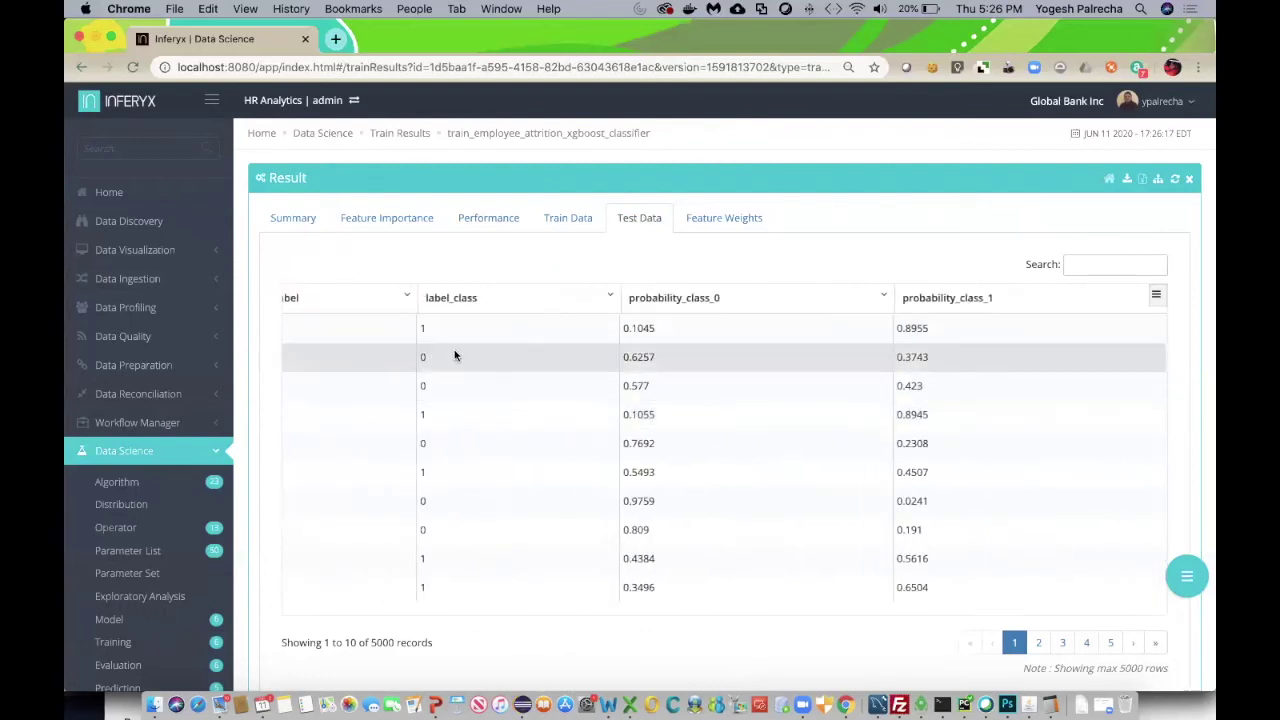
scroll(455, 356, "right", 2)
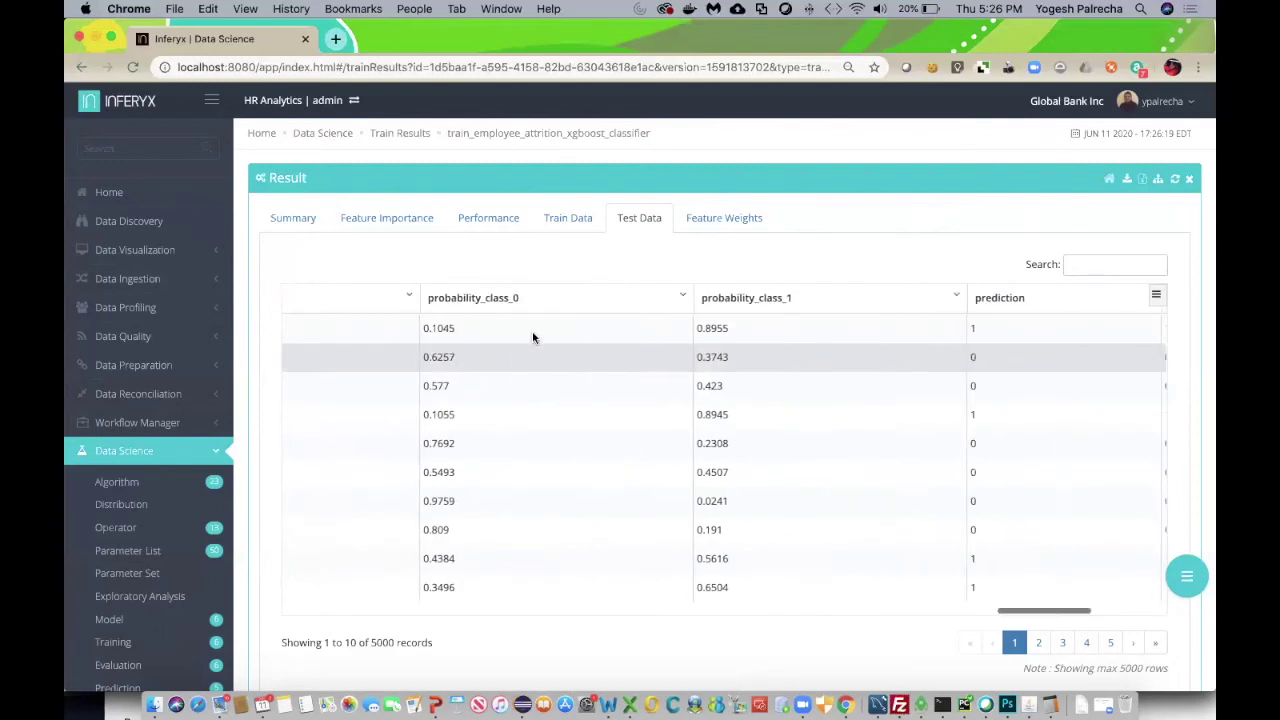
scroll(745, 333, "right", 2)
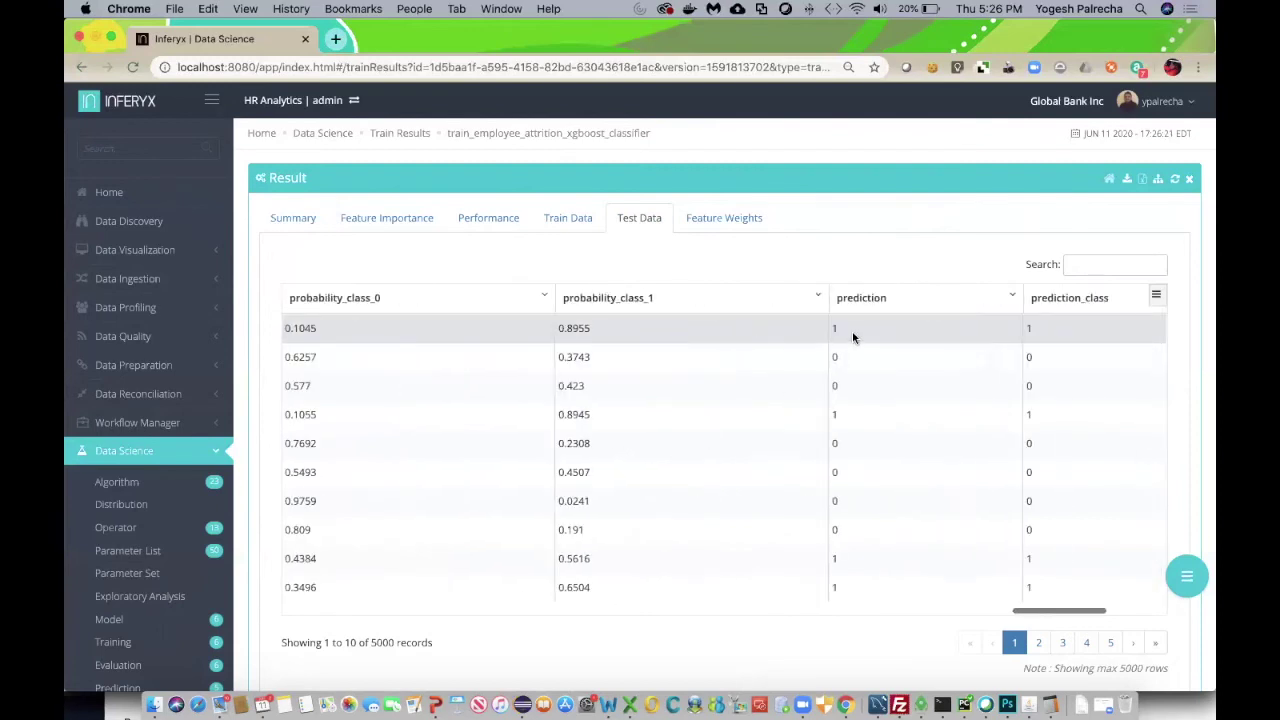
scroll(600, 335, "left", 2)
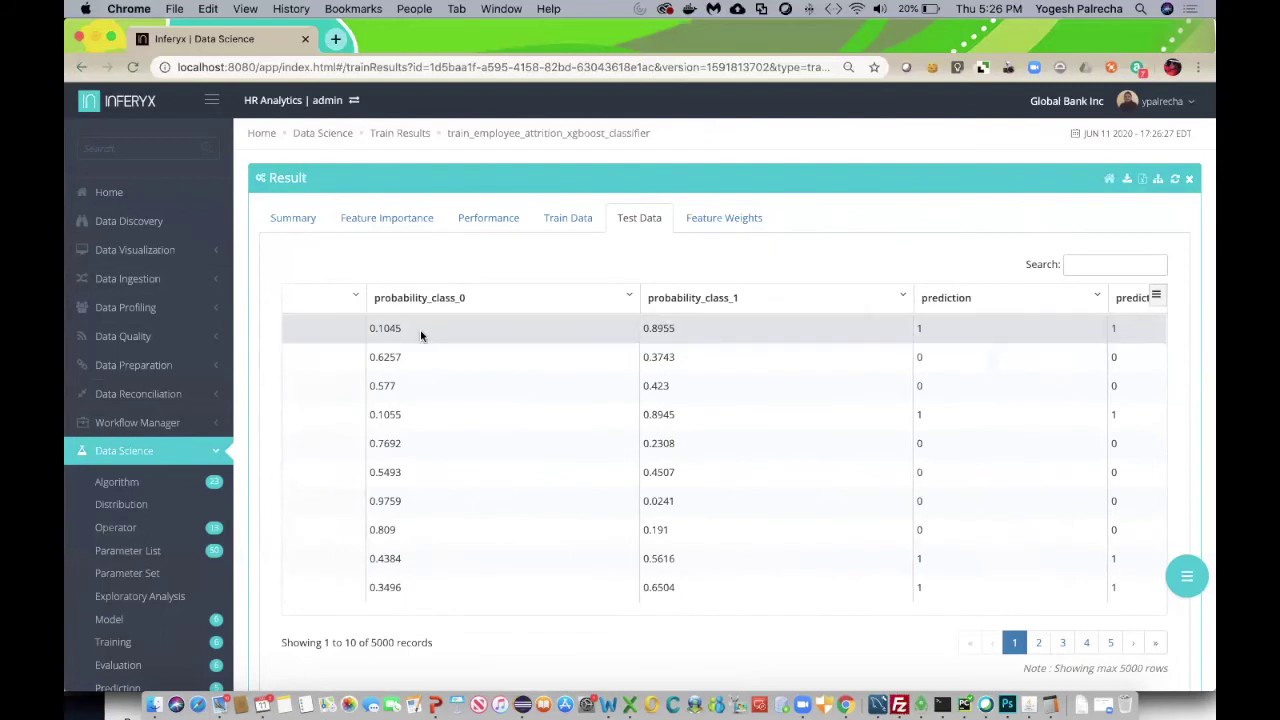
double_click(385, 327)
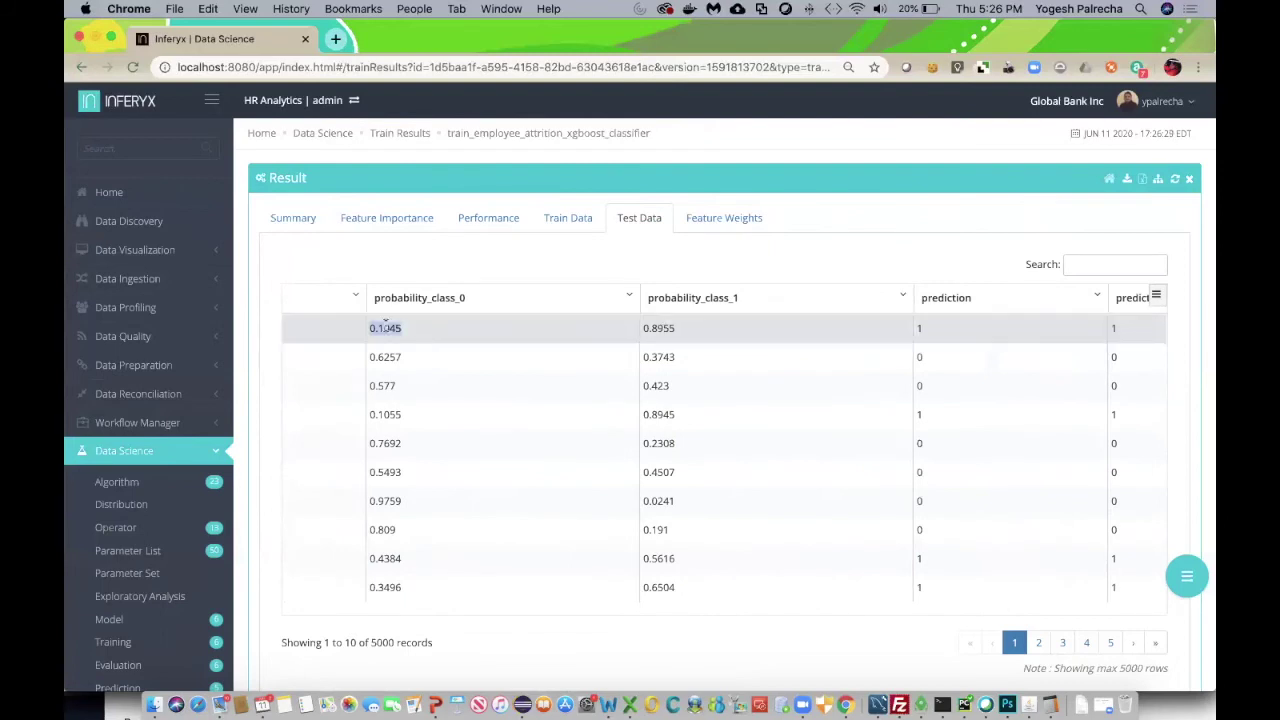
double_click(668, 328)
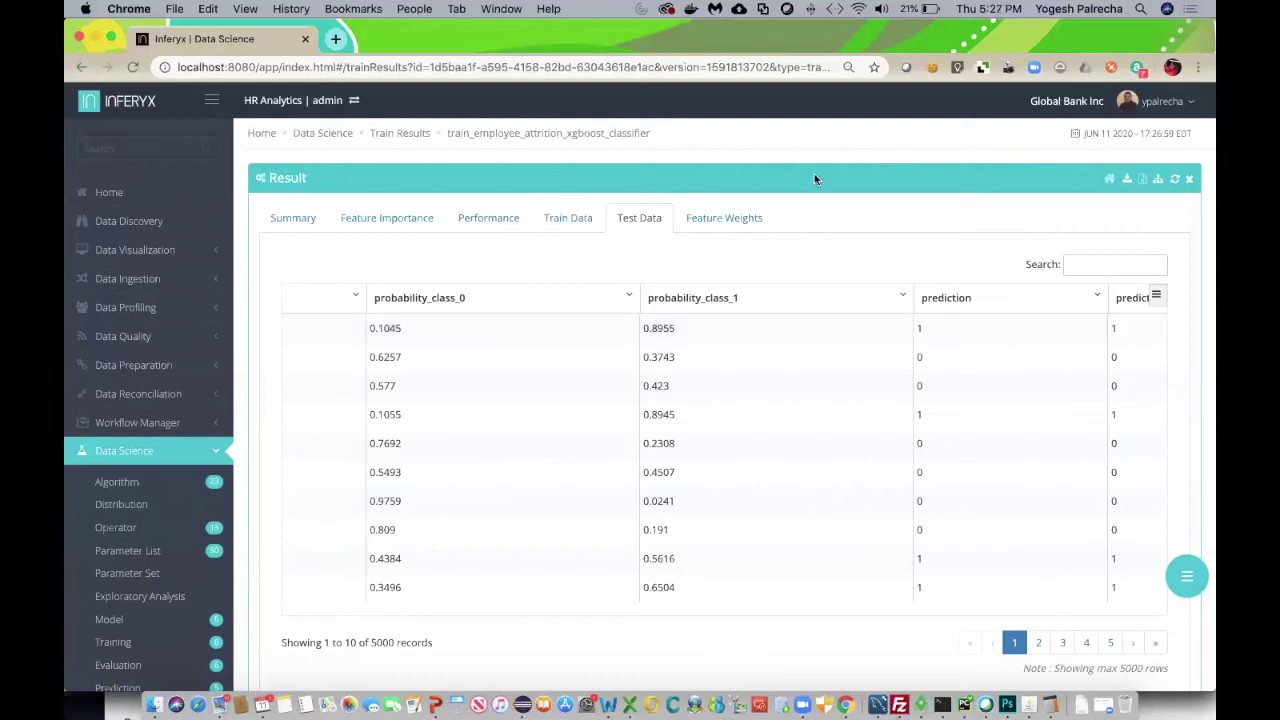
- Display the feature weights for the Dummy1152 row identifier and check its attrition_flag
left_click(748, 217)
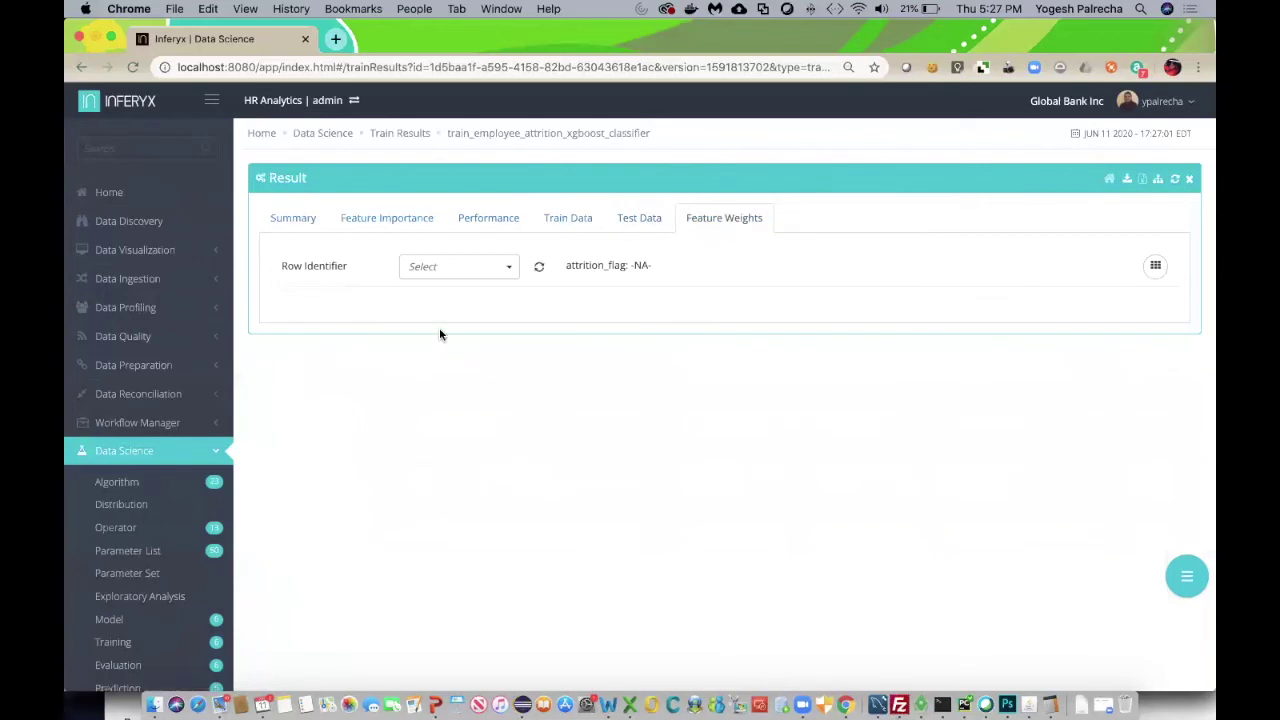
left_click(507, 266)
left_click(487, 287)
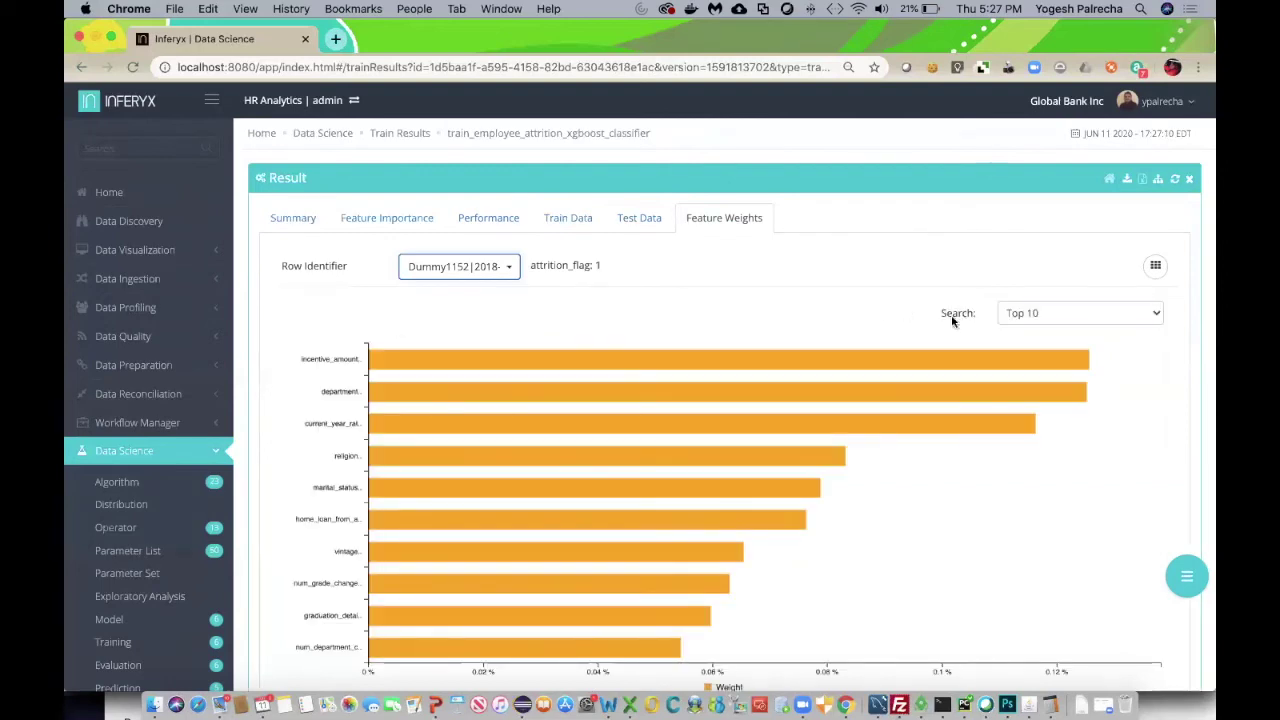
left_click_drag(610, 268, 592, 264)
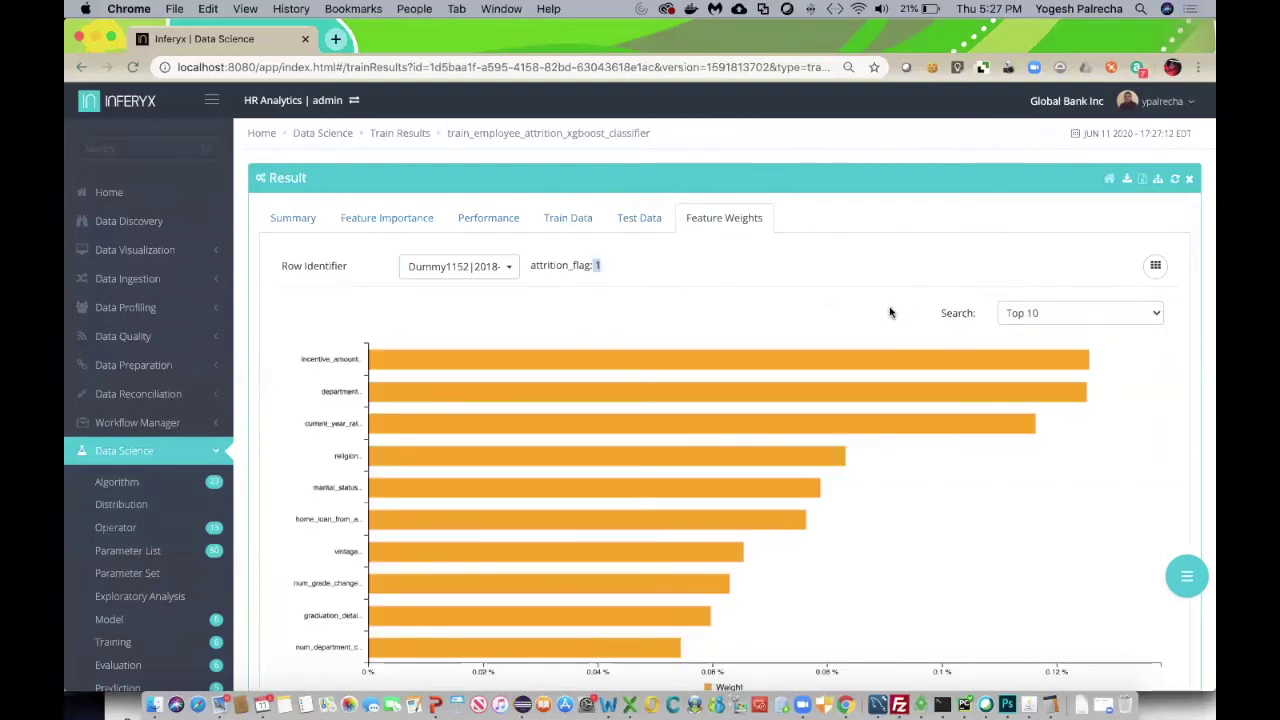
- Expand the feature weights chart to show all features and examine the positive and negative weights
left_click(1034, 315)
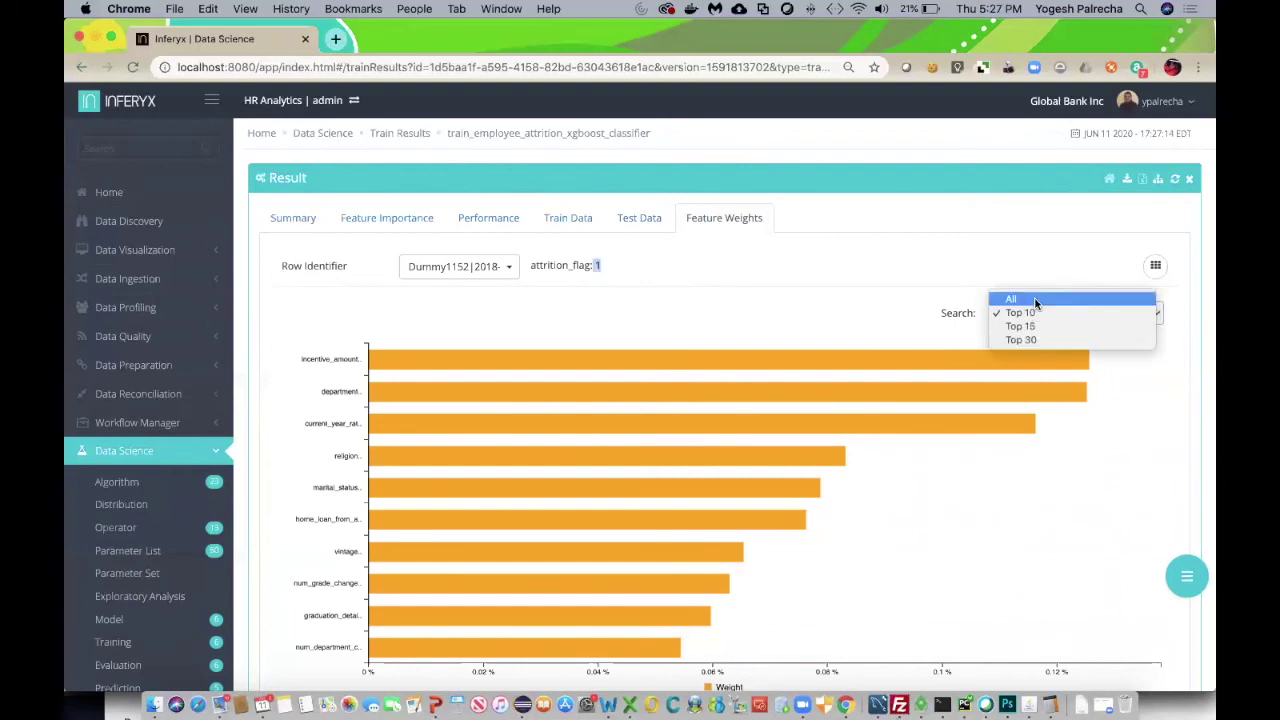
left_click(1022, 299)
scroll(302, 471, "down", 2)
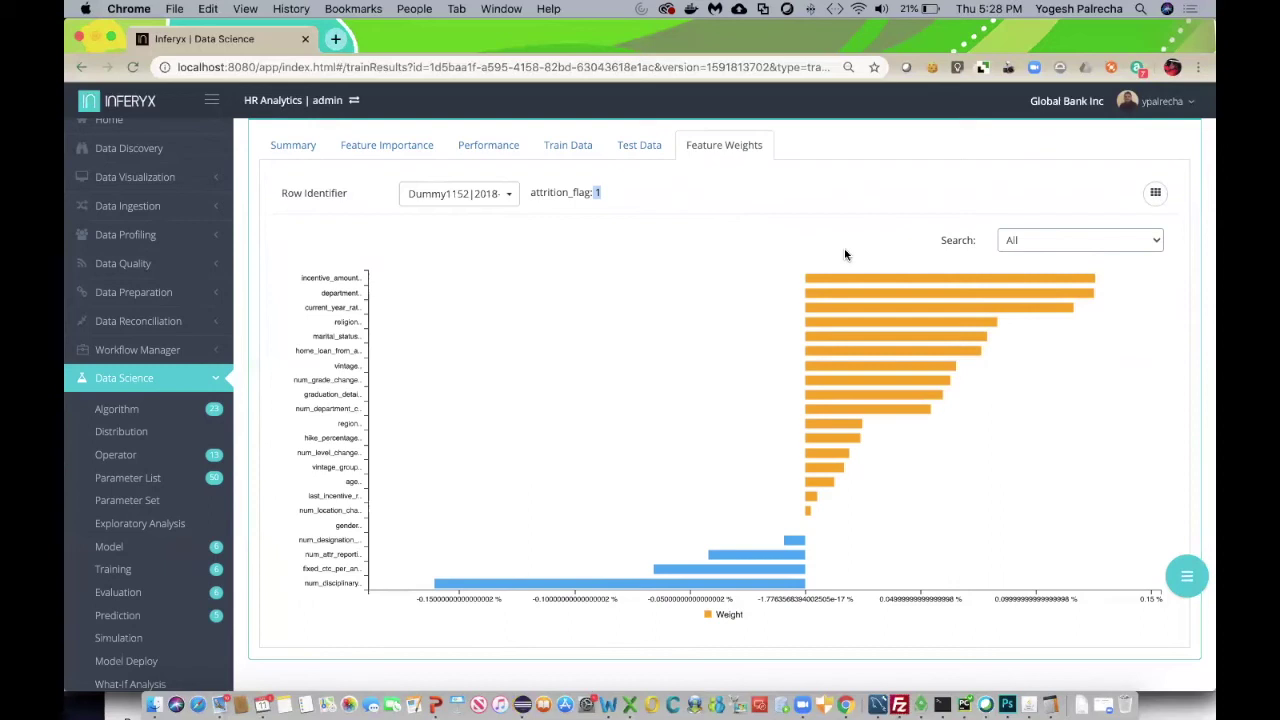
left_click(594, 212)
mouse_move(845, 279)
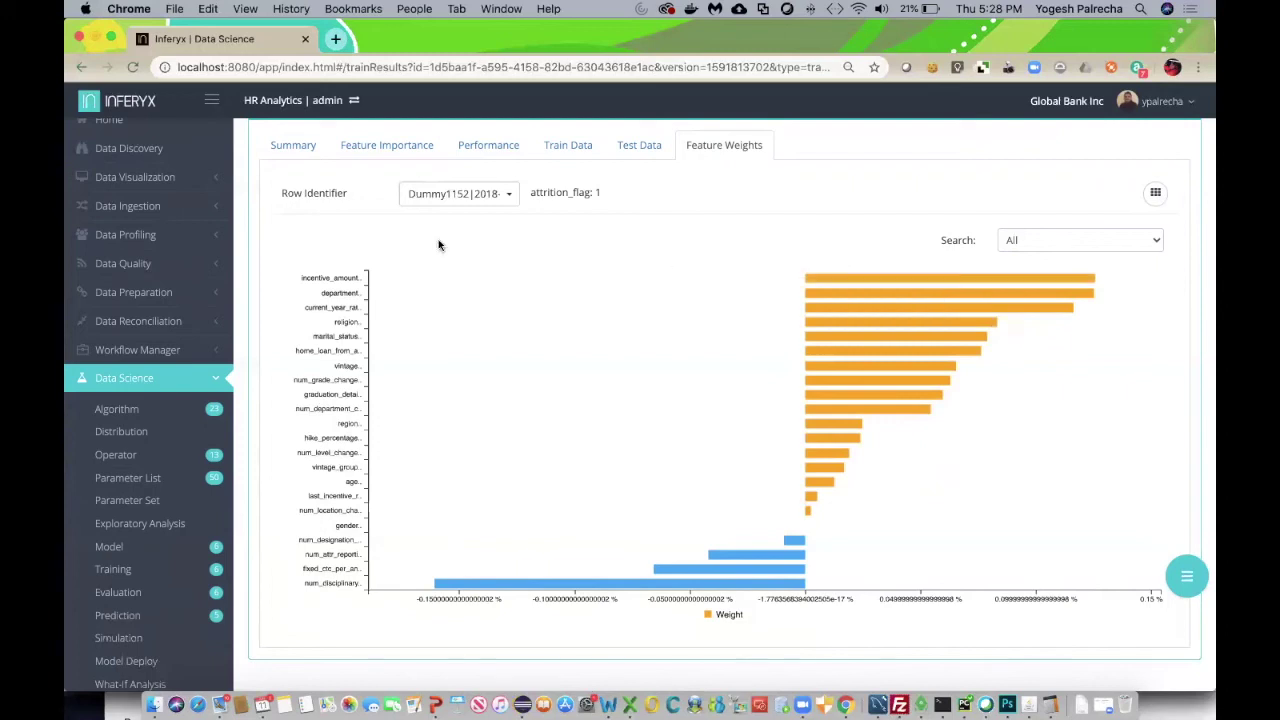
- Open the Data Science evaluation list and look over the employee attrition evaluations
scroll(288, 436, "down", 1)
scroll(288, 436, "down", 3)
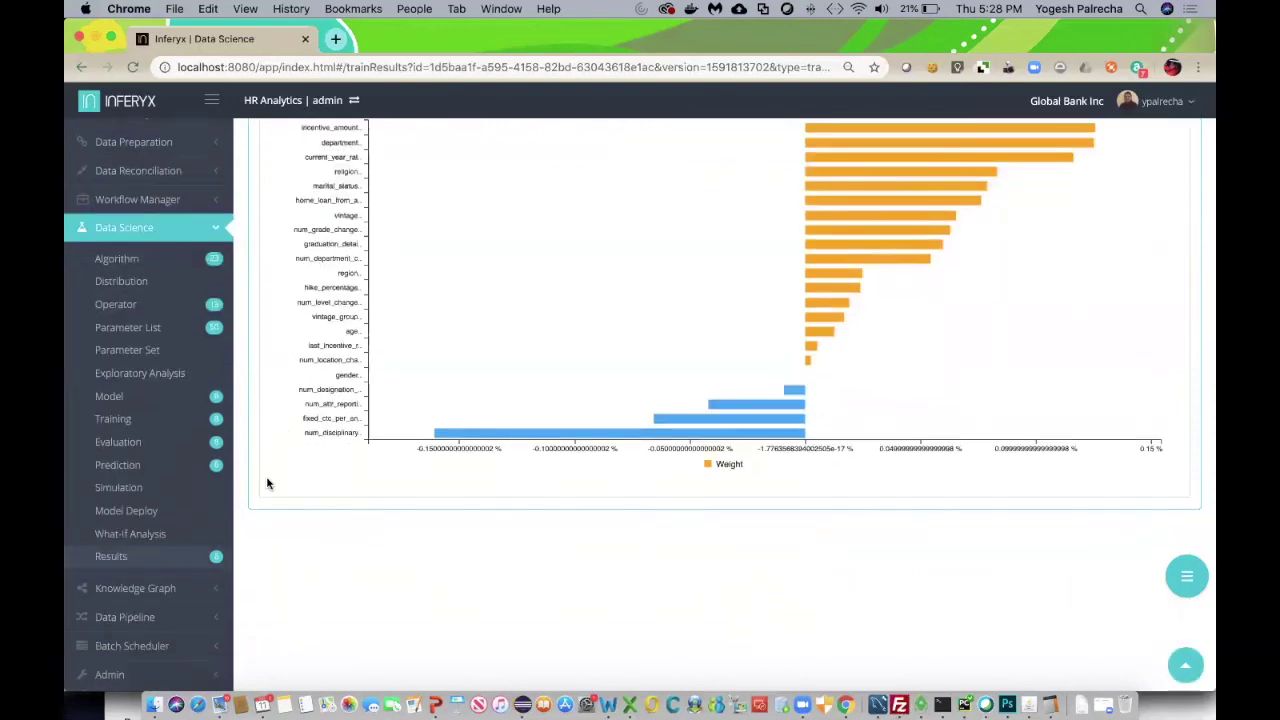
left_click(177, 446)
scroll(243, 545, "up", 4)
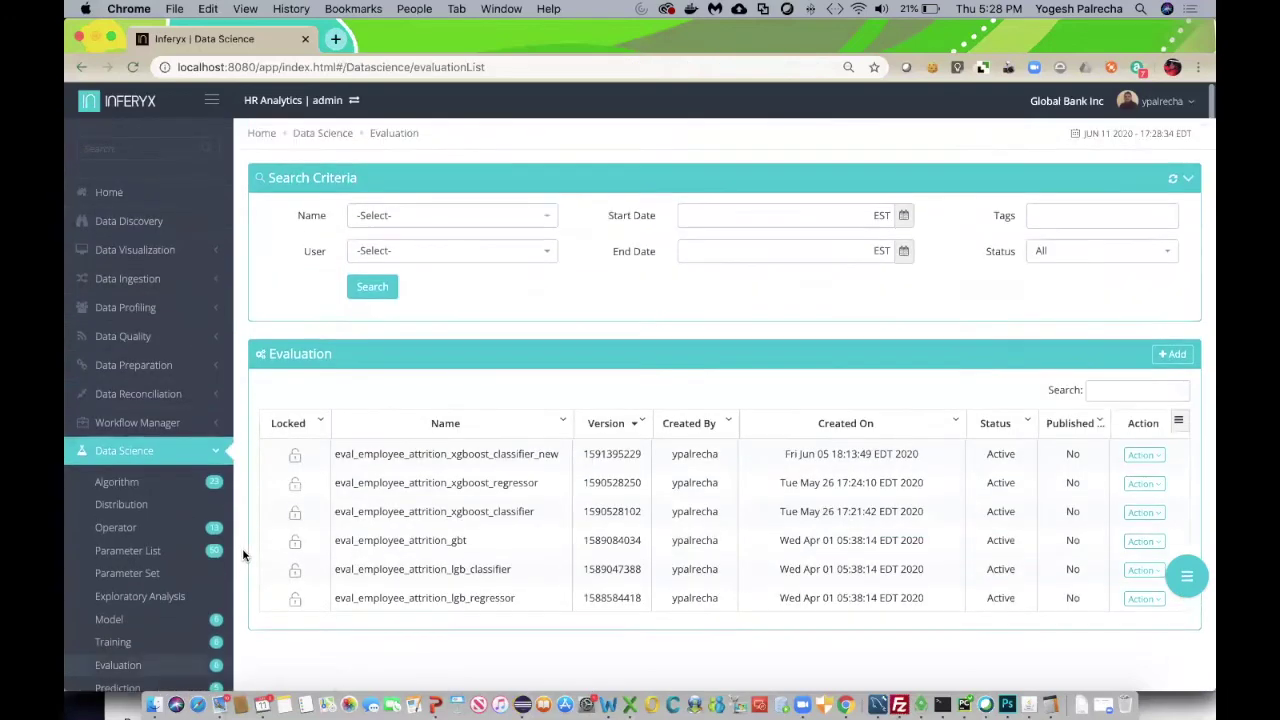
scroll(243, 550, "down", 3)
scroll(243, 555, "down", 2)
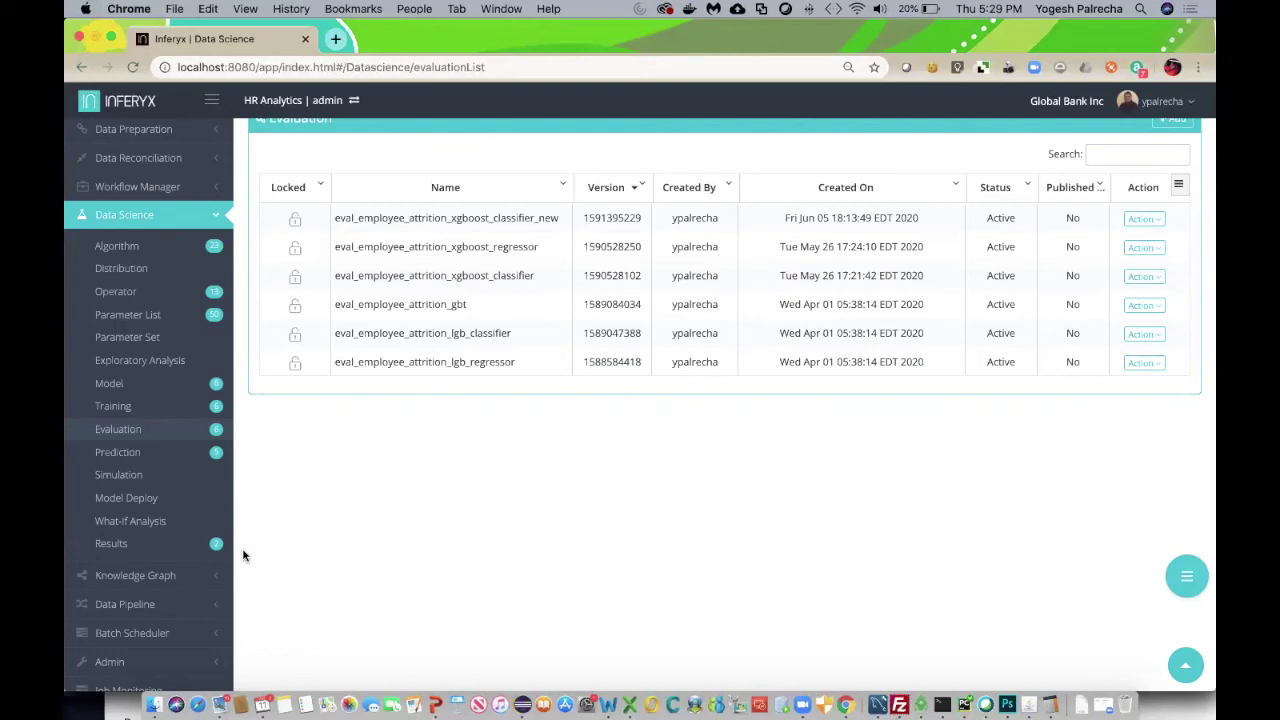
- Filter the model results to evaluation runs and view the eval_employee_attrition_xgboost_classifier result
left_click(112, 543)
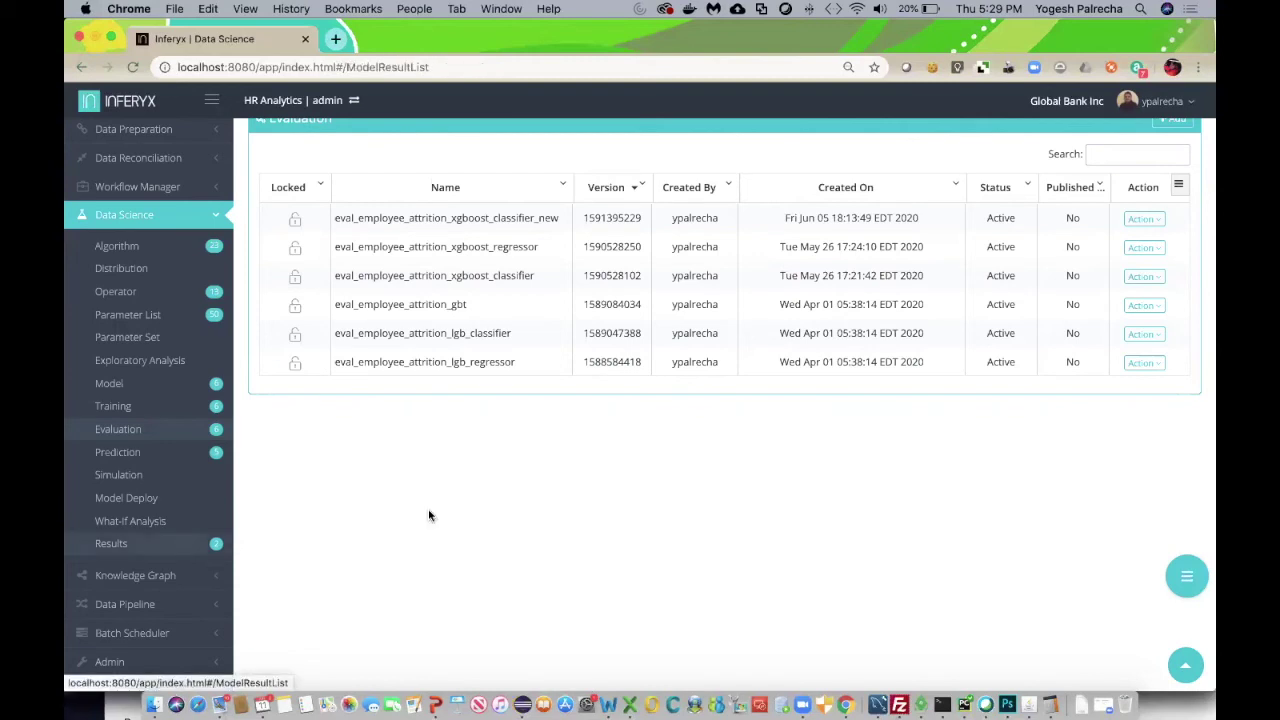
left_click(446, 218)
left_click(400, 286)
left_click(1150, 469)
left_click(1045, 496)
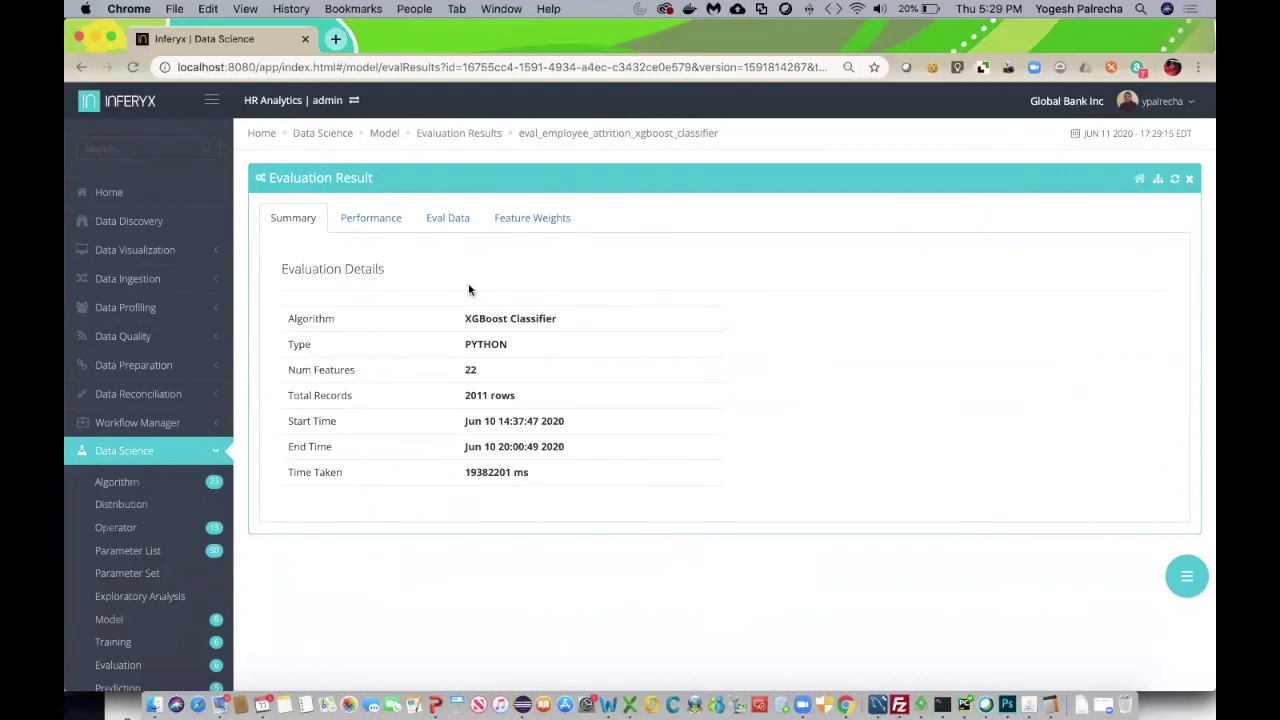
- Check the algorithm in the evaluation summary, then examine the evaluation's performance metrics, ROC curve and confusion matrix
left_click_drag(503, 320, 600, 326)
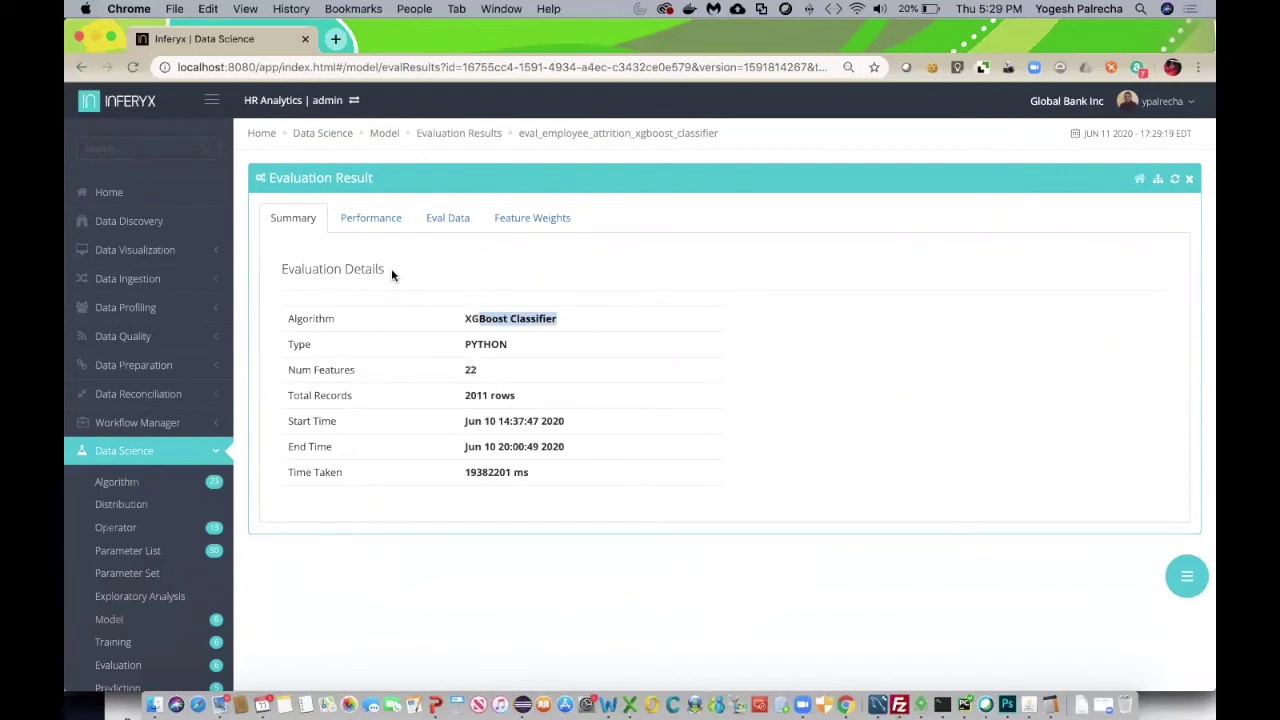
left_click(370, 218)
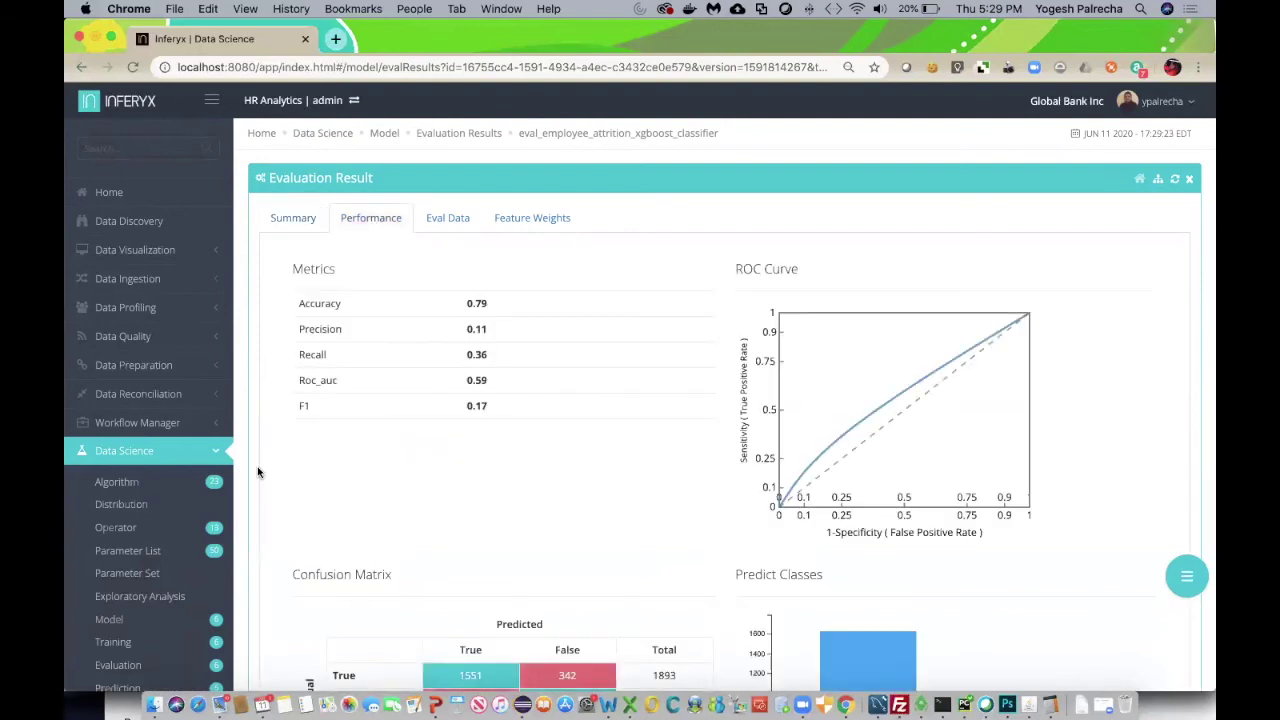
scroll(257, 471, "down", 3)
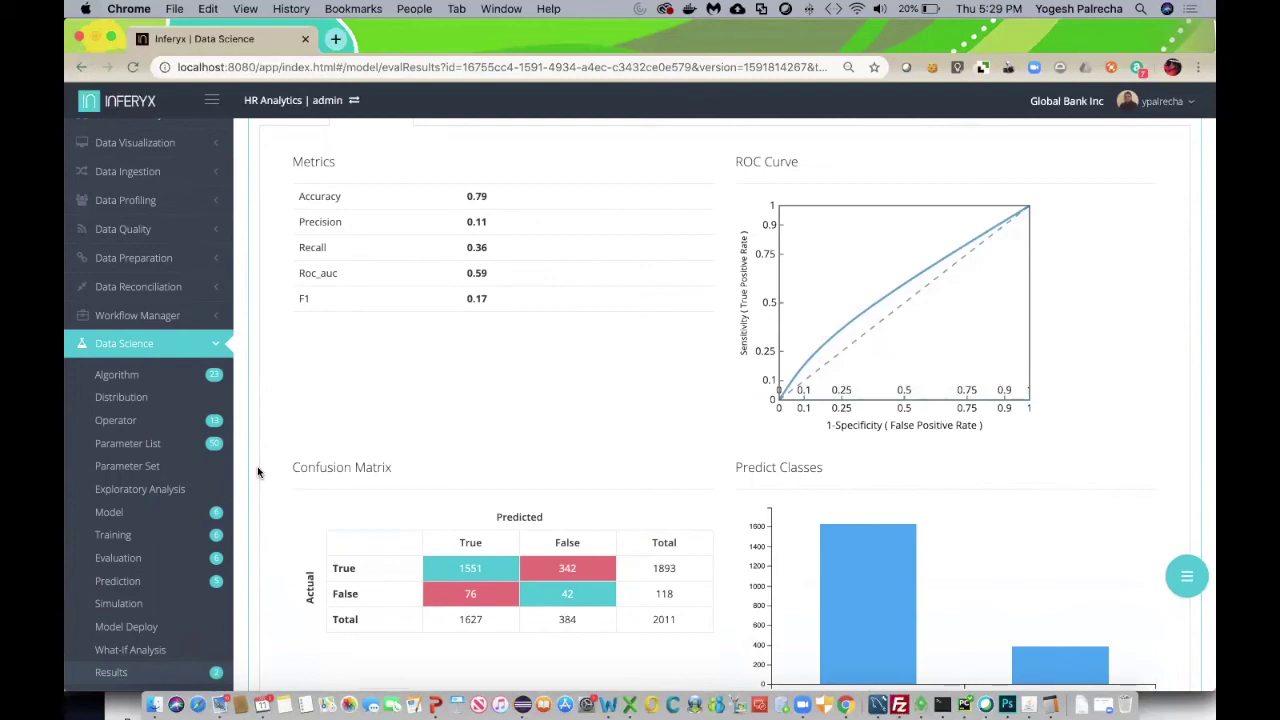
scroll(257, 471, "down", 2)
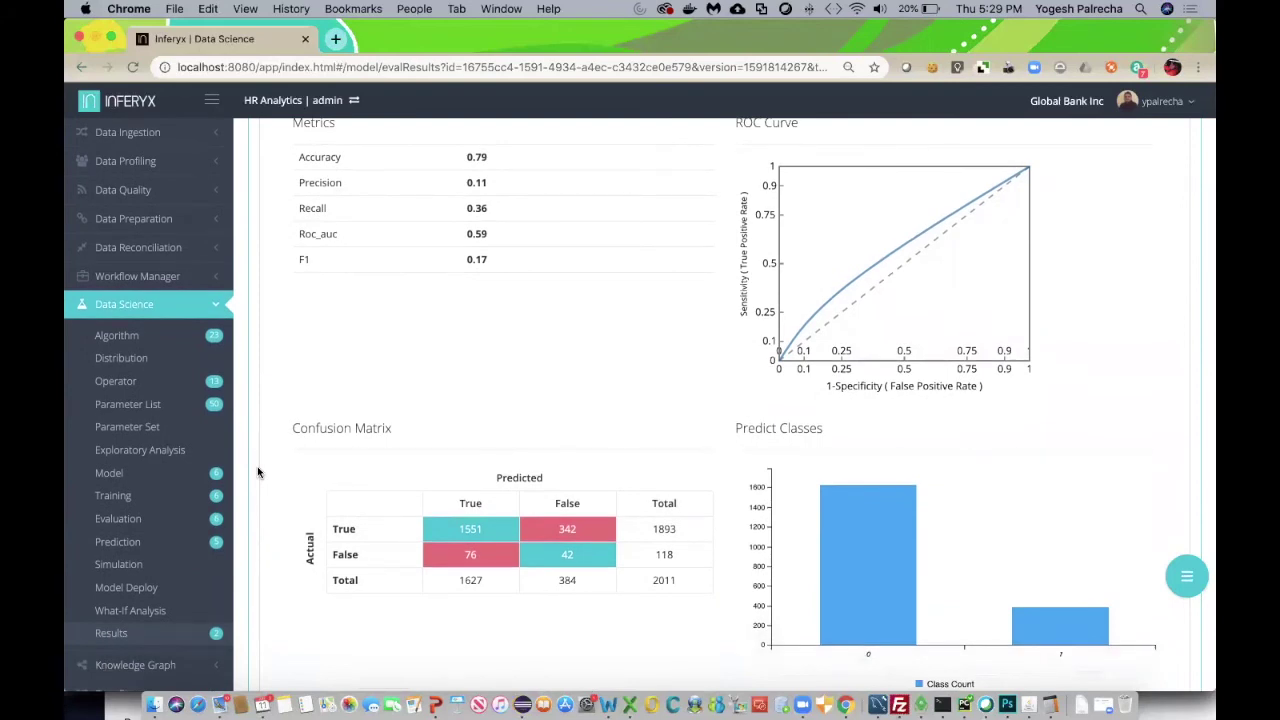
double_click(662, 552)
left_click(590, 482)
left_click_drag(466, 156, 494, 214)
scroll(495, 188, "up", 3)
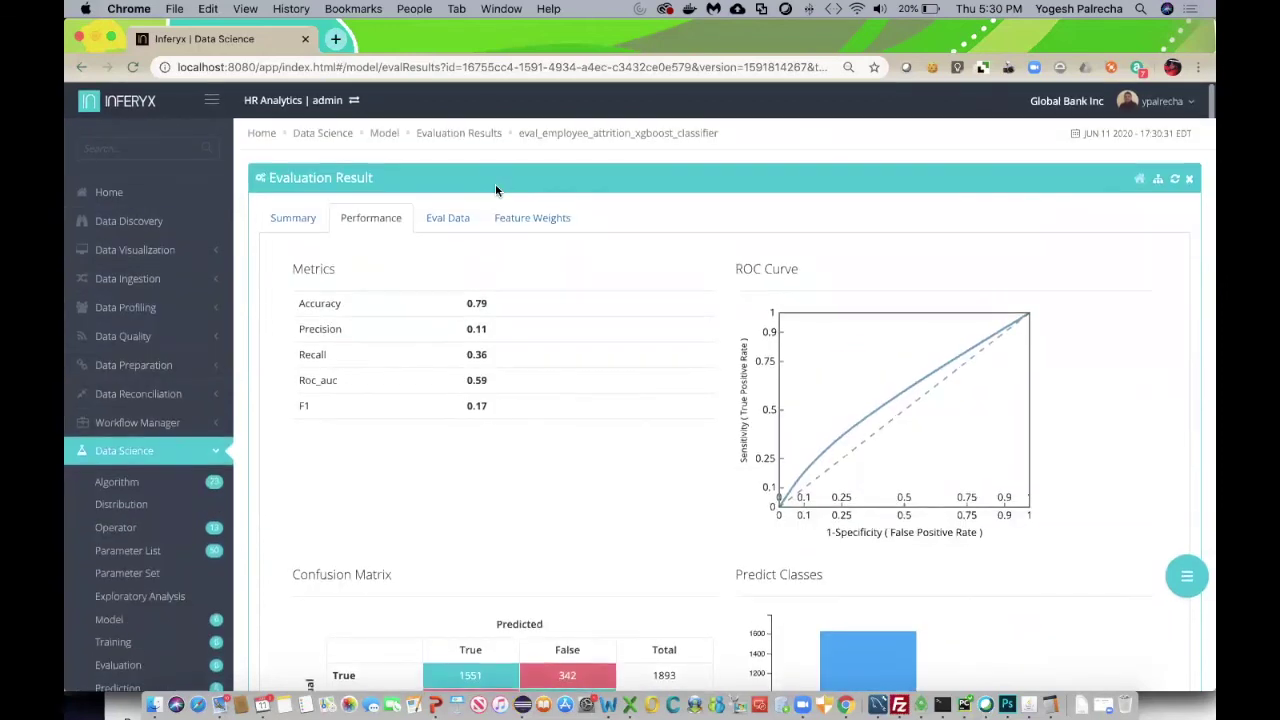